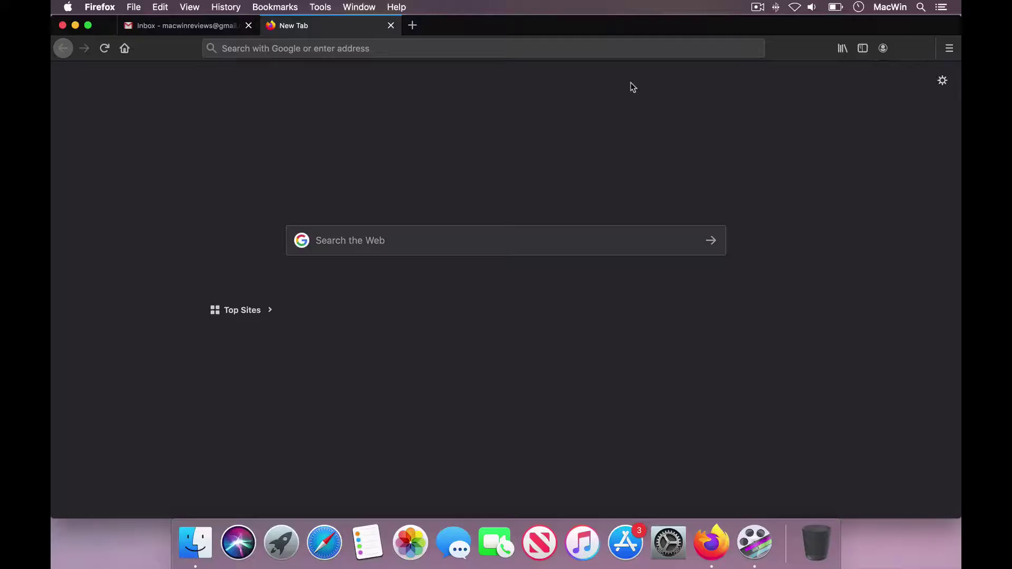
# Visit figrcollage.com, view its Buy pricing page, then return to the home page
pyautogui.click(416, 51)
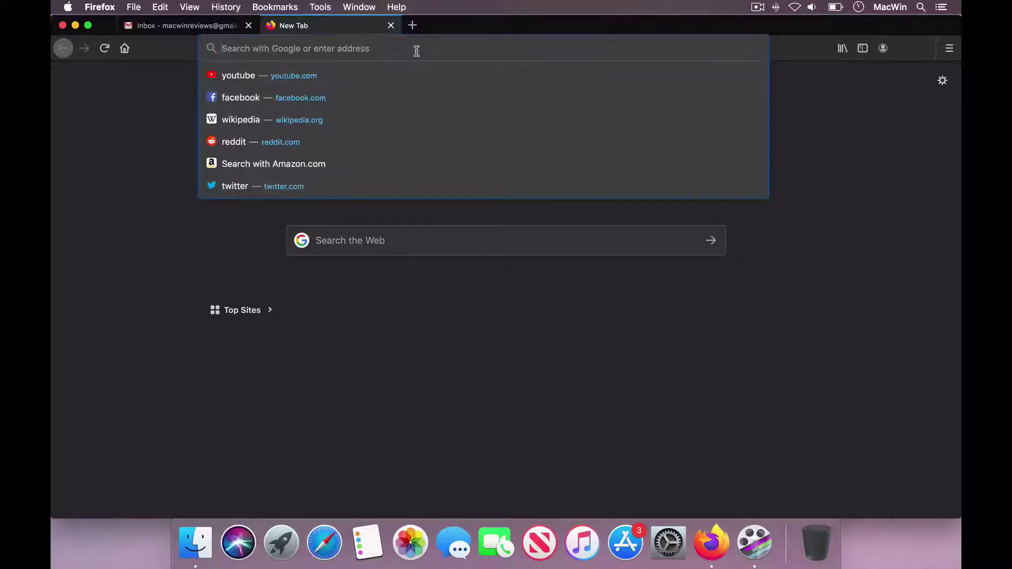
pyautogui.write('figrc')
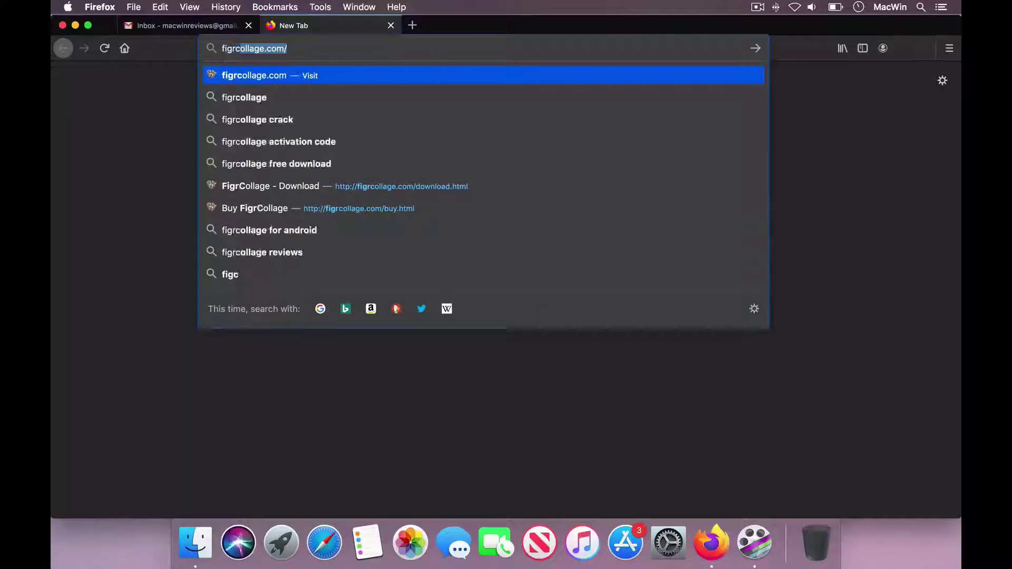
pyautogui.write('ollage,')
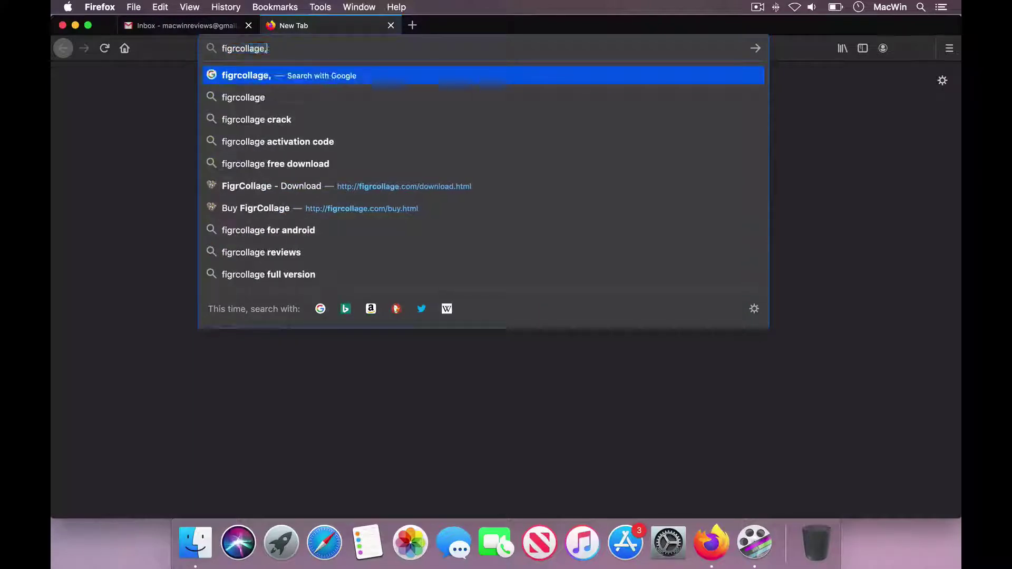
pyautogui.write('co')
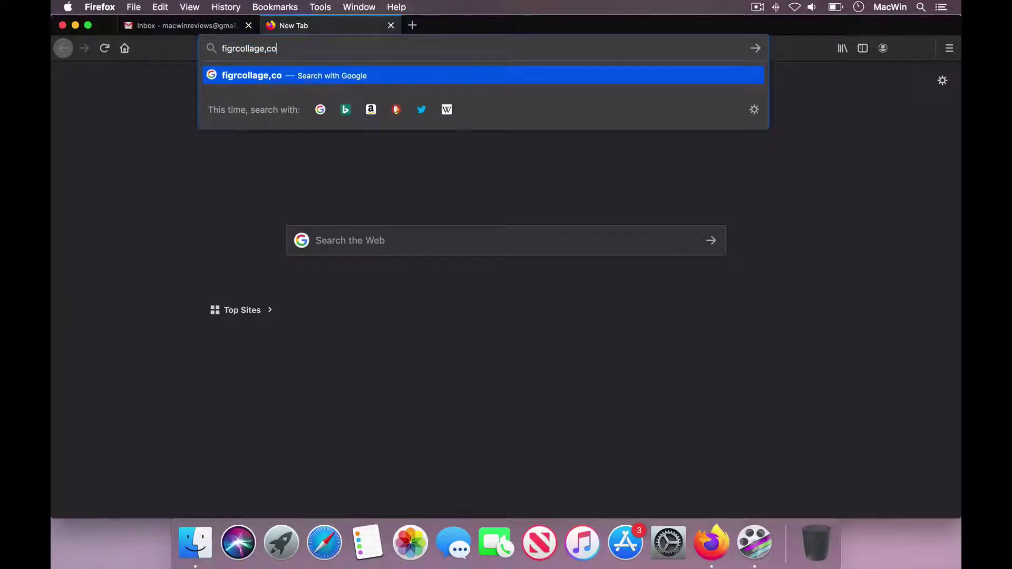
pyautogui.press('BackSpace')
pyautogui.press('BackSpace')
pyautogui.press('BackSpace')
pyautogui.write('.')
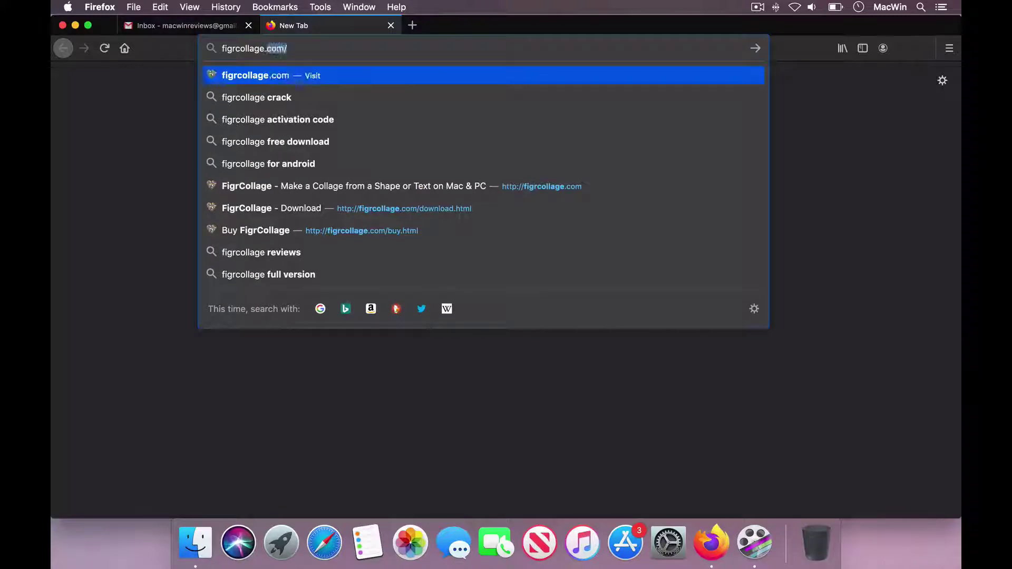
pyautogui.write('com')
pyautogui.press('Return')
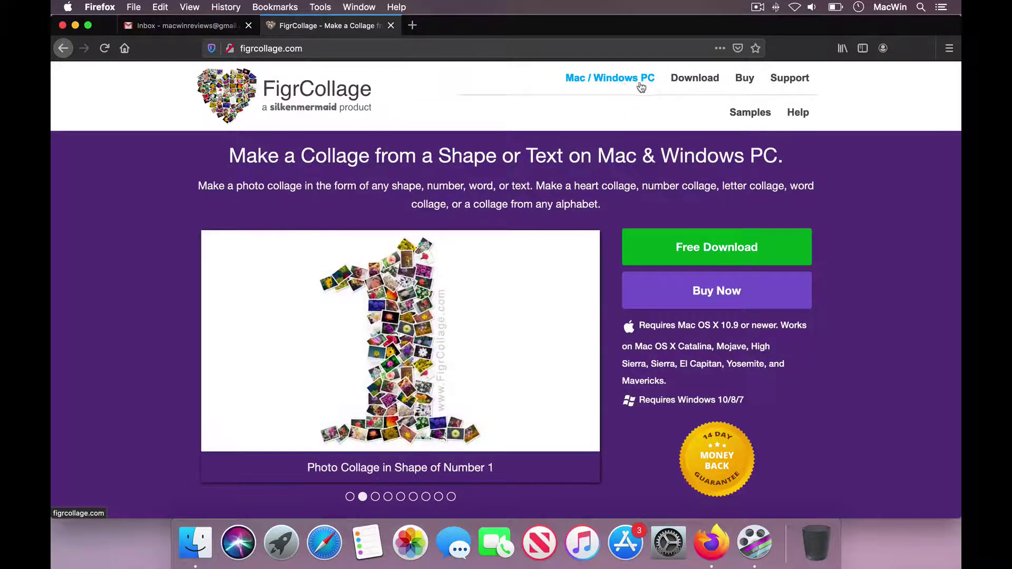
pyautogui.click(745, 79)
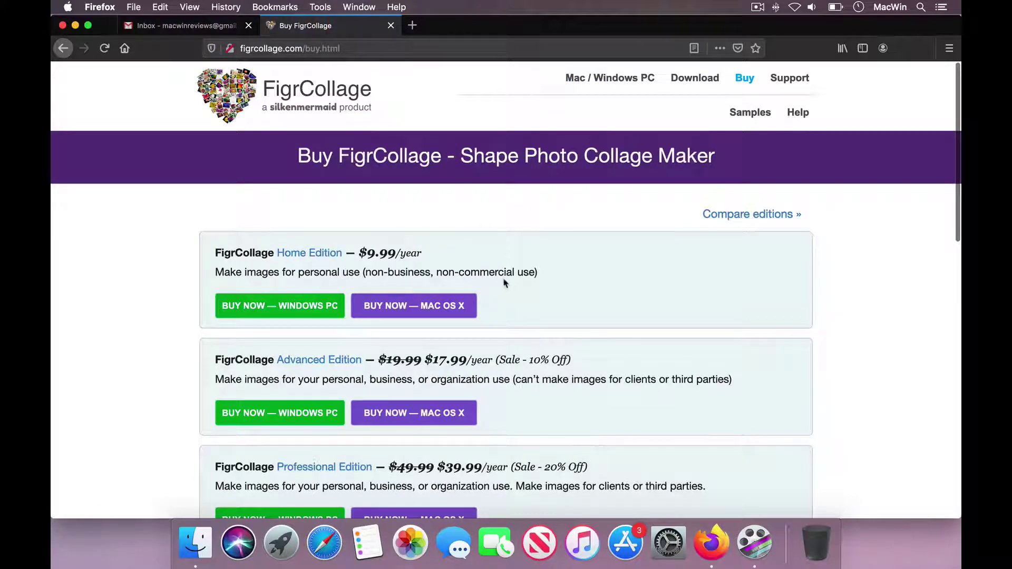
pyautogui.click(283, 96)
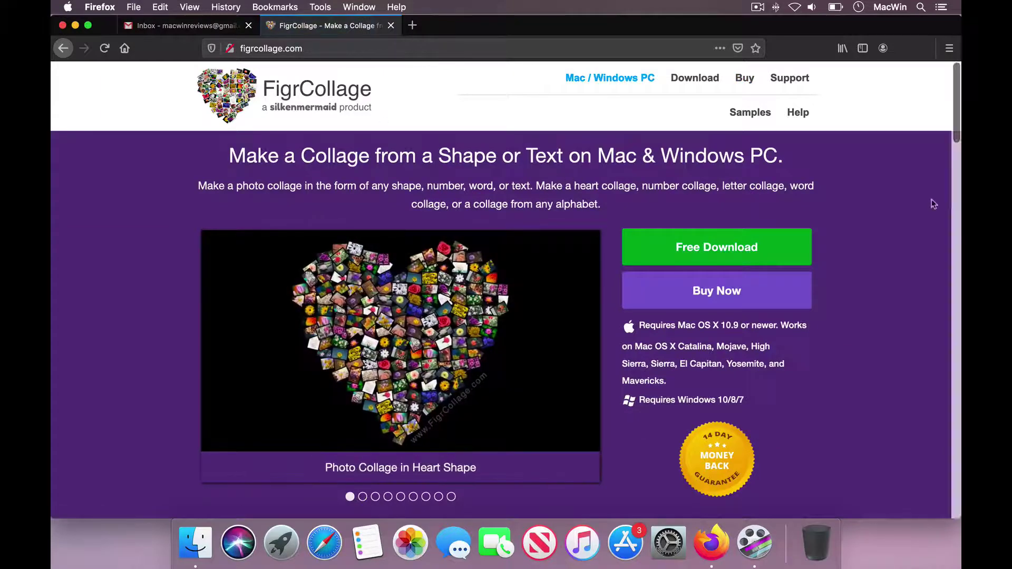
# Launch FigrCollage from a Spotlight search for 'figr' and move its window to Desktop 2
pyautogui.click(922, 6)
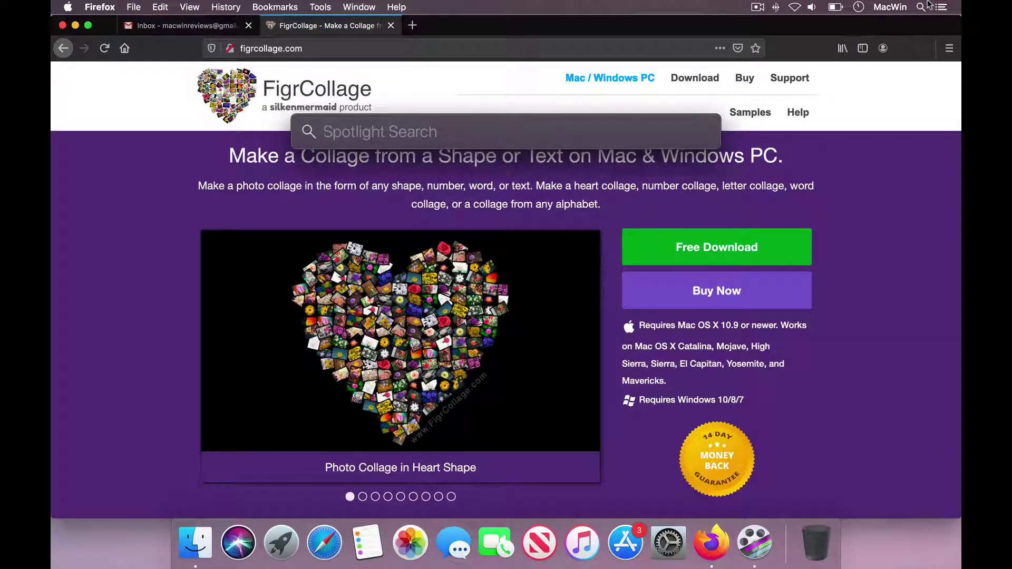
pyautogui.write('figr')
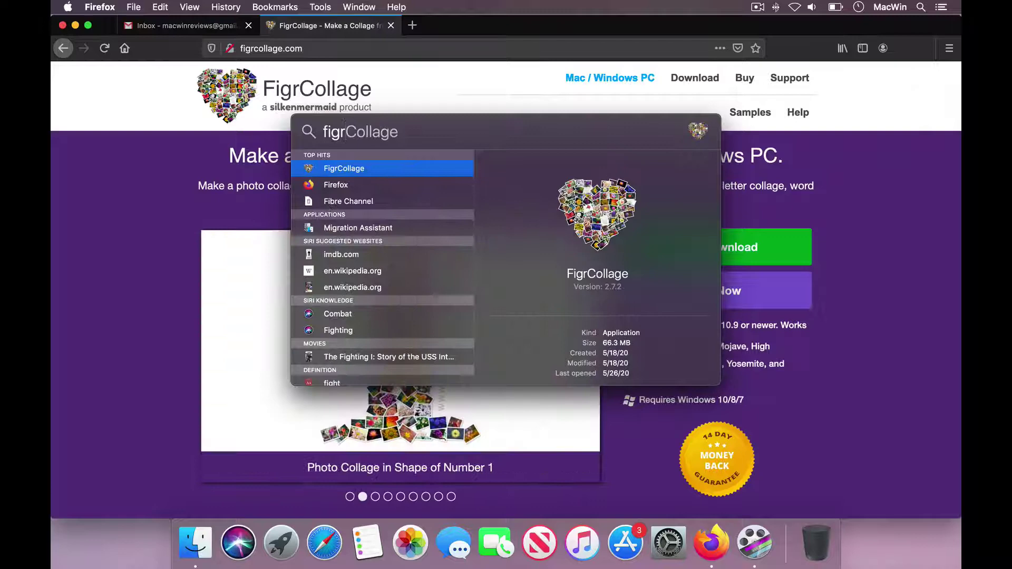
pyautogui.press('Return')
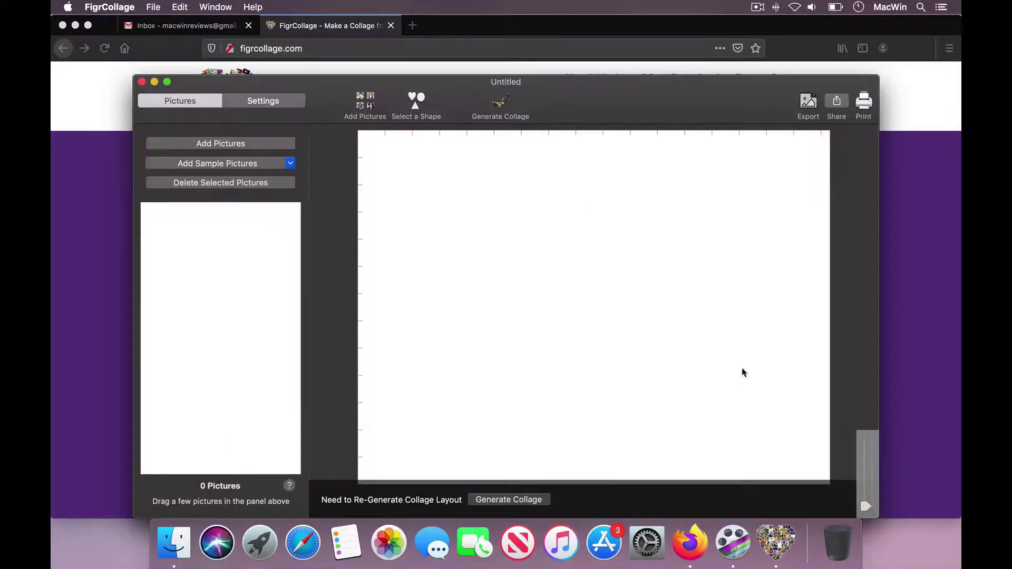
pyautogui.hotkey('ctrl', 'Up')
pyautogui.moveTo(784, 233); pyautogui.dragTo(560, 49)
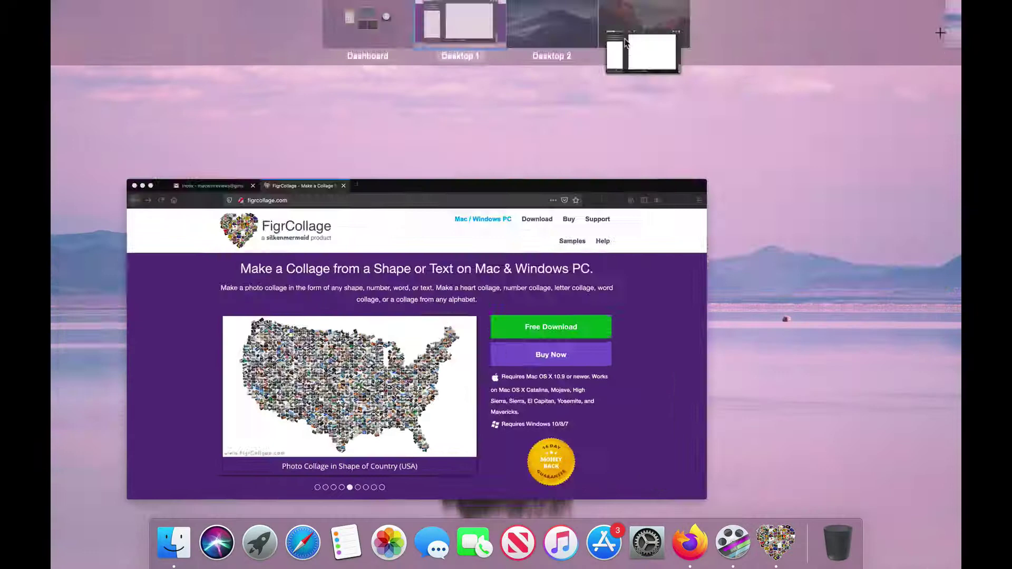
# Switch to Desktop 2, reposition the collage window, and preview the models folder photos
pyautogui.click(560, 48)
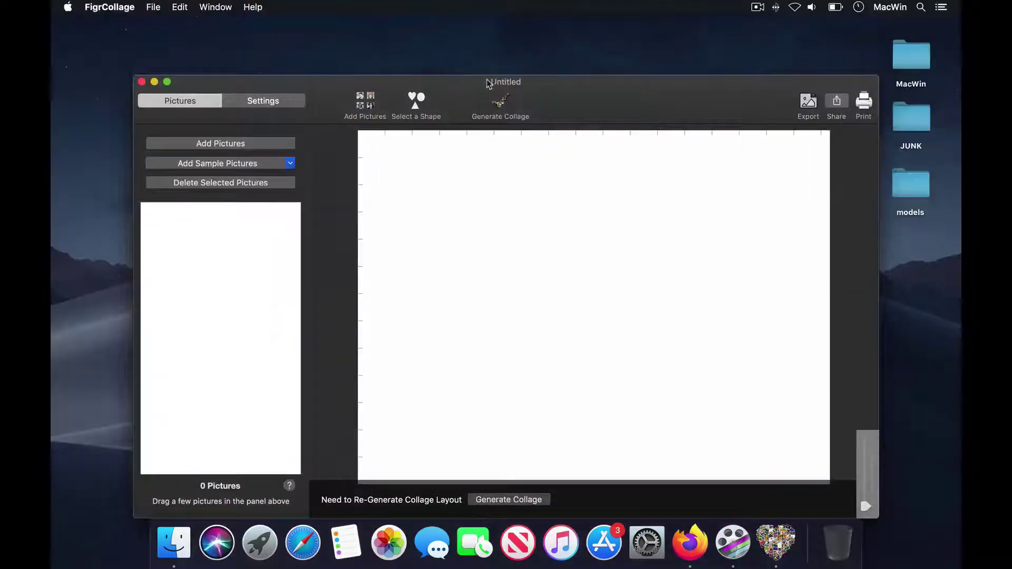
pyautogui.moveTo(486, 81); pyautogui.dragTo(425, 47)
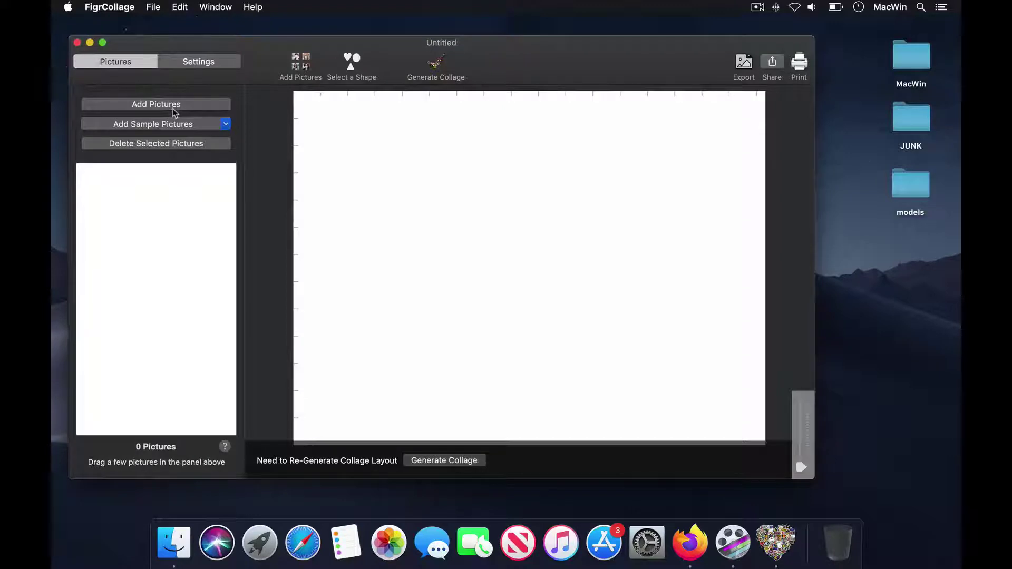
pyautogui.click(226, 124)
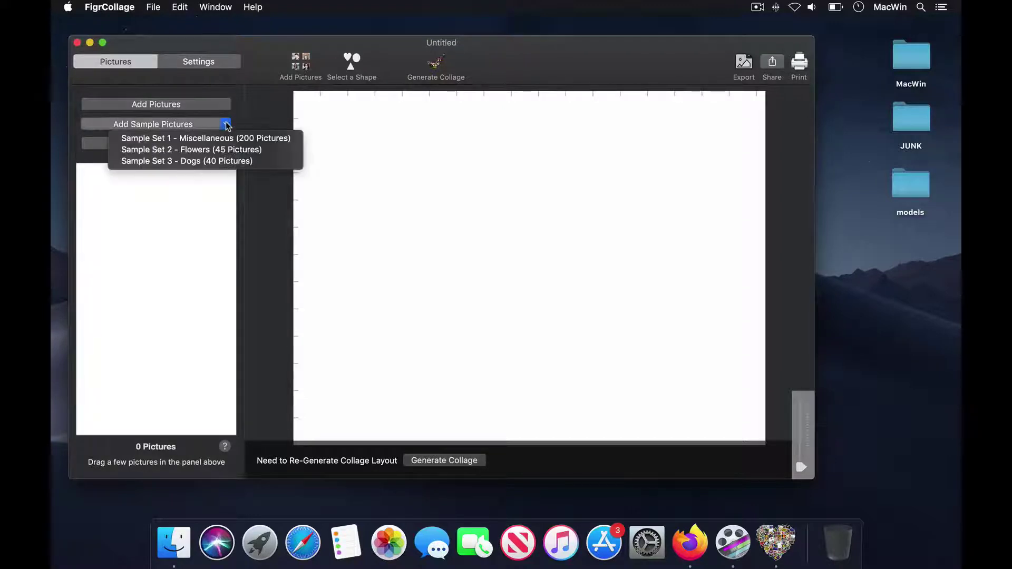
pyautogui.click(257, 116)
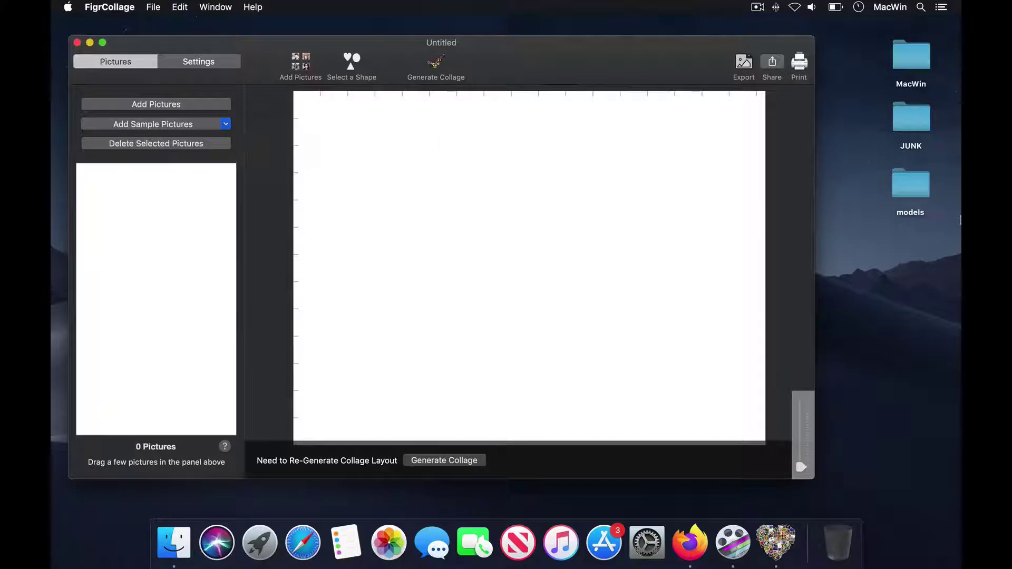
pyautogui.doubleClick(914, 195)
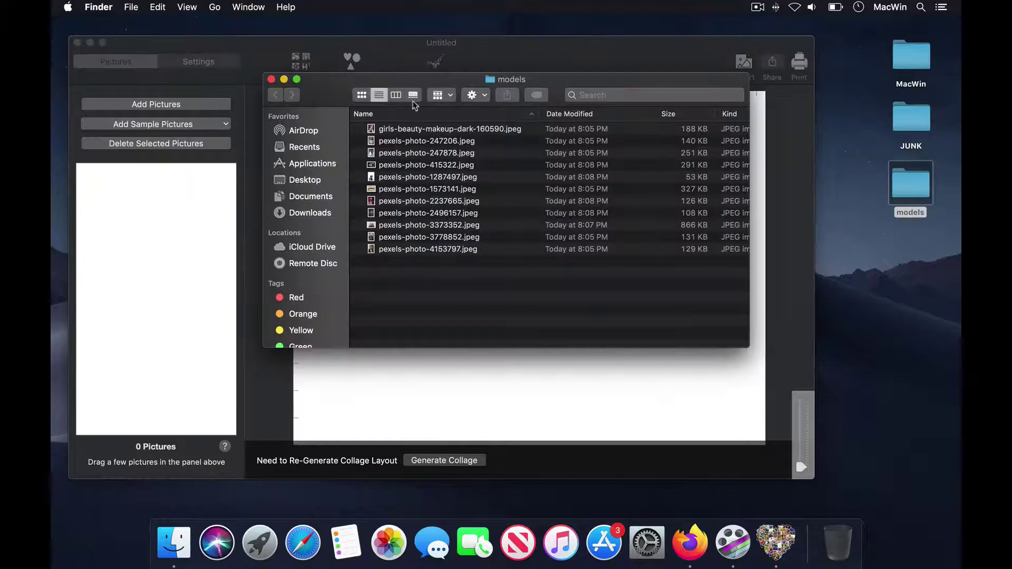
pyautogui.click(272, 81)
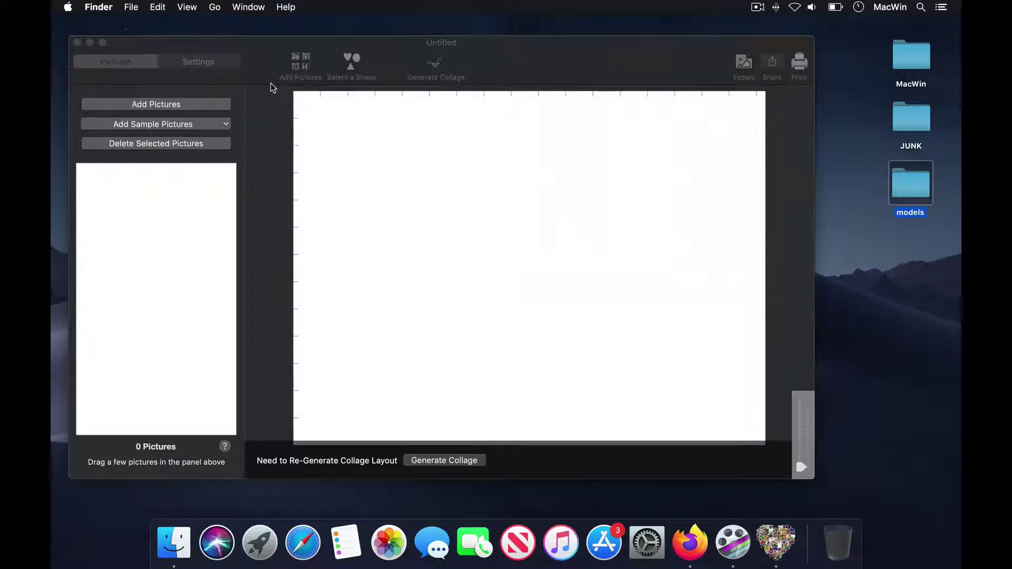
pyautogui.click(191, 99)
# Add all eleven JPEGs from the models folder to the collage
pyautogui.click(301, 62)
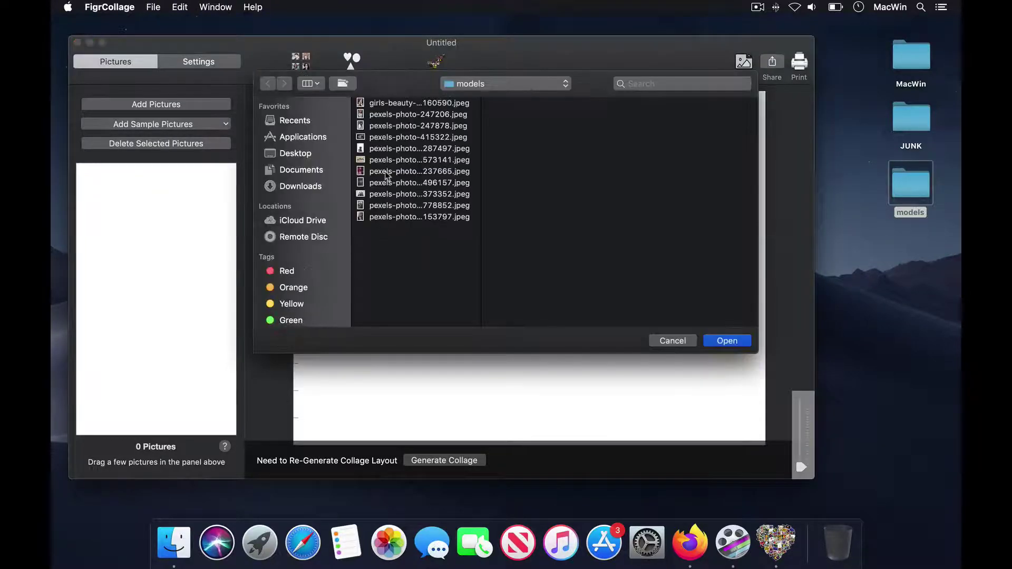
pyautogui.press('super+a')
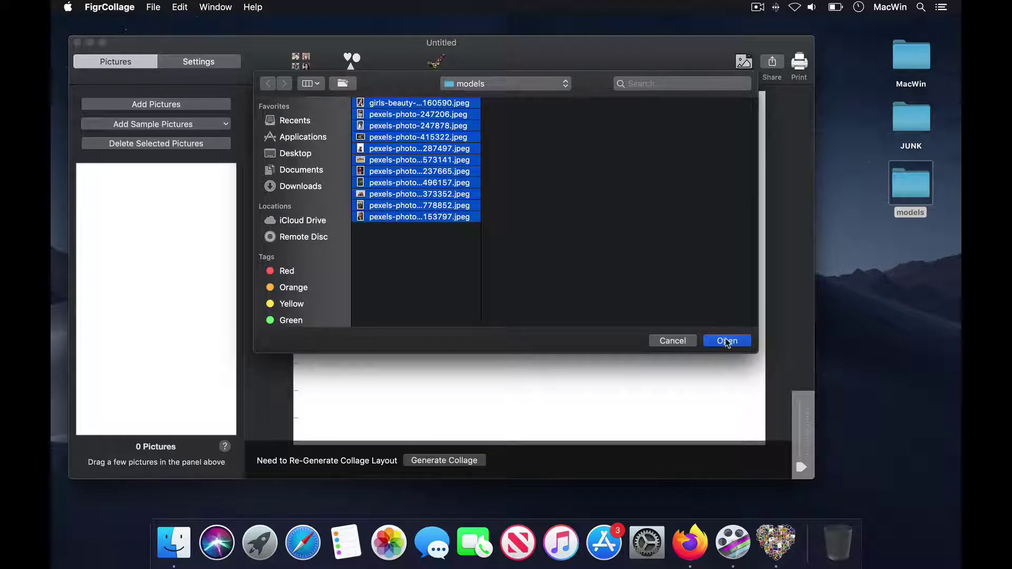
pyautogui.click(727, 341)
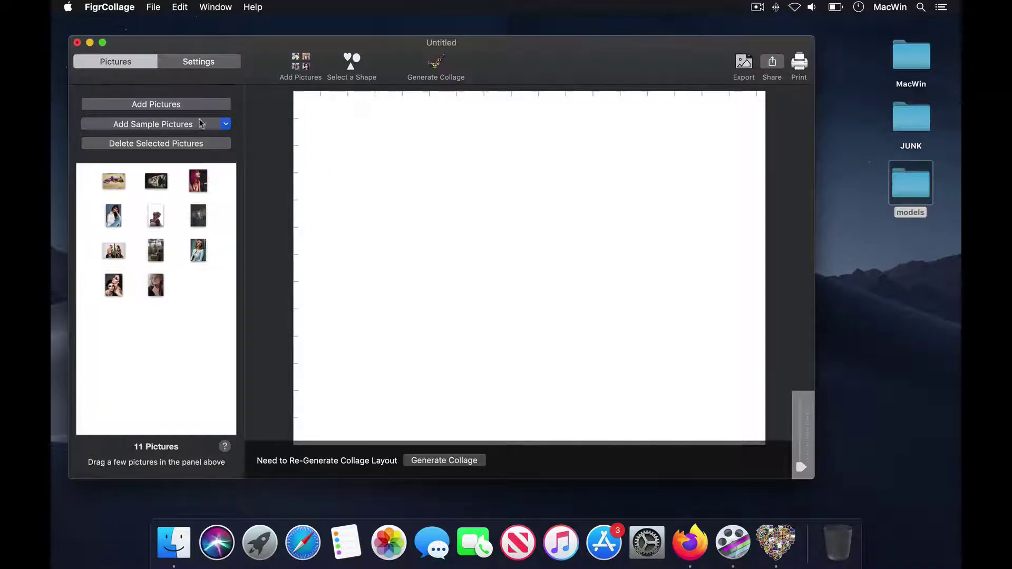
pyautogui.click(354, 65)
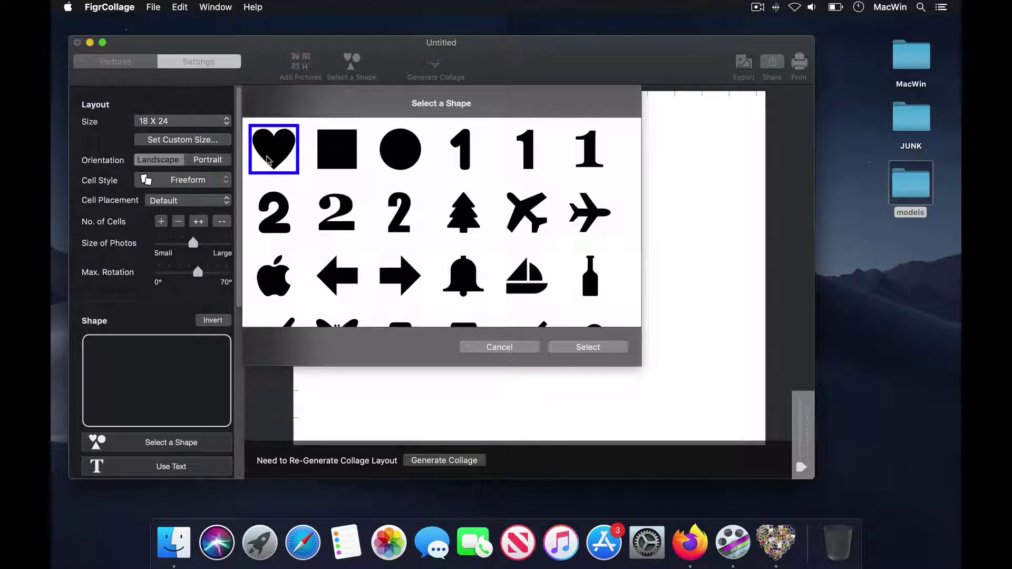
pyautogui.click(592, 349)
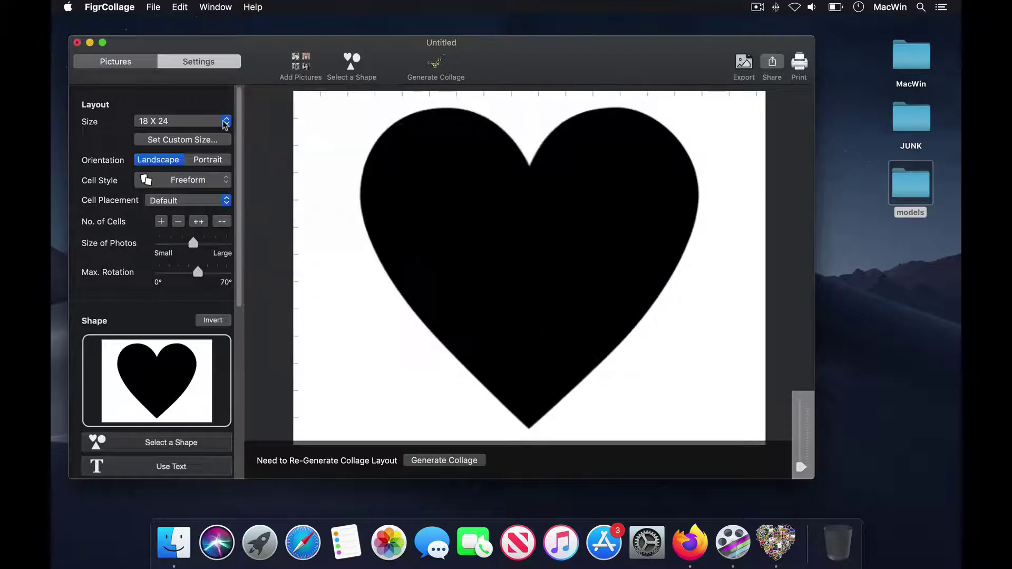
pyautogui.click(225, 123)
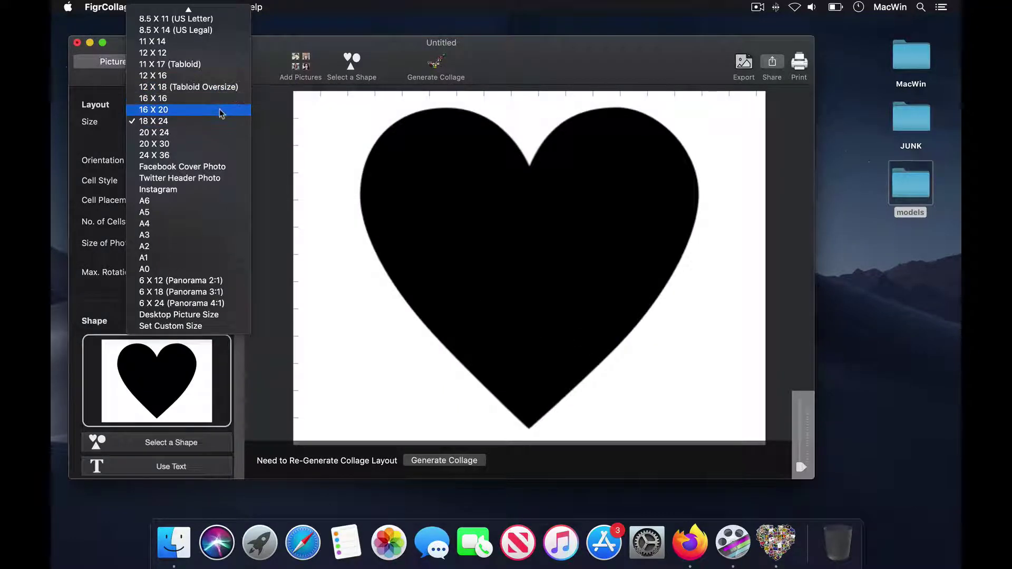
pyautogui.scroll(2, 205, 174)
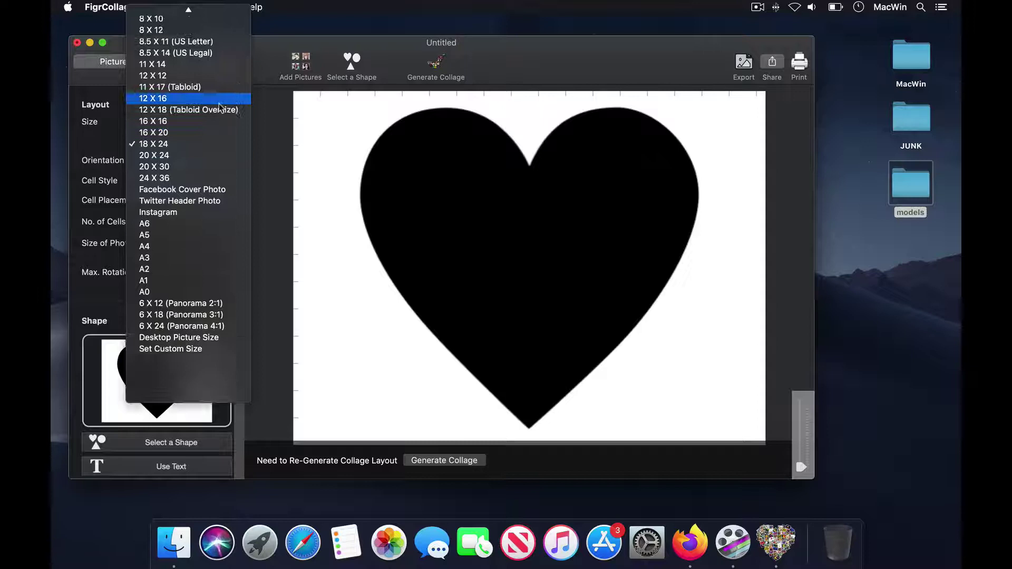
pyautogui.scroll(2, 214, 71)
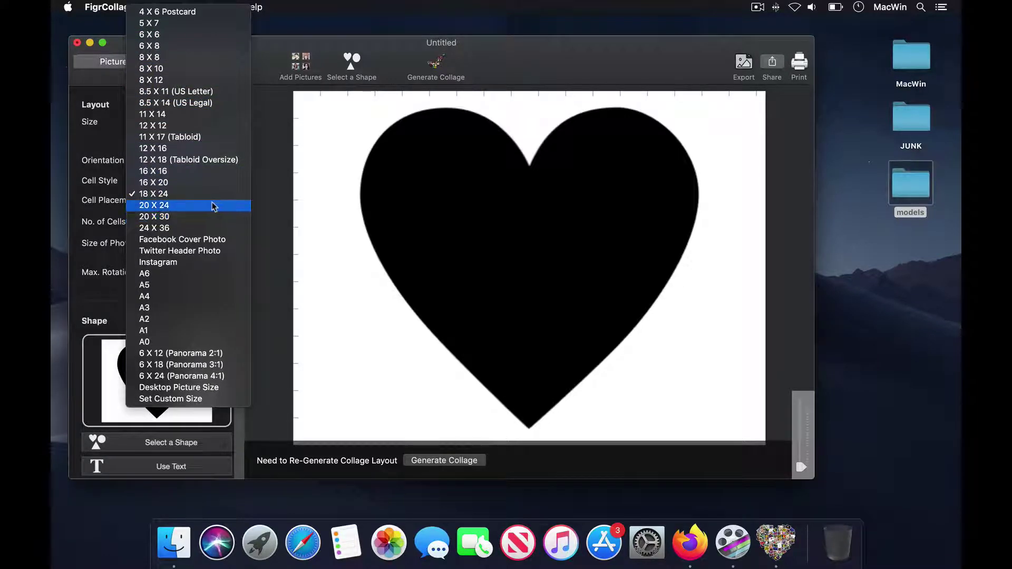
pyautogui.press('Escape')
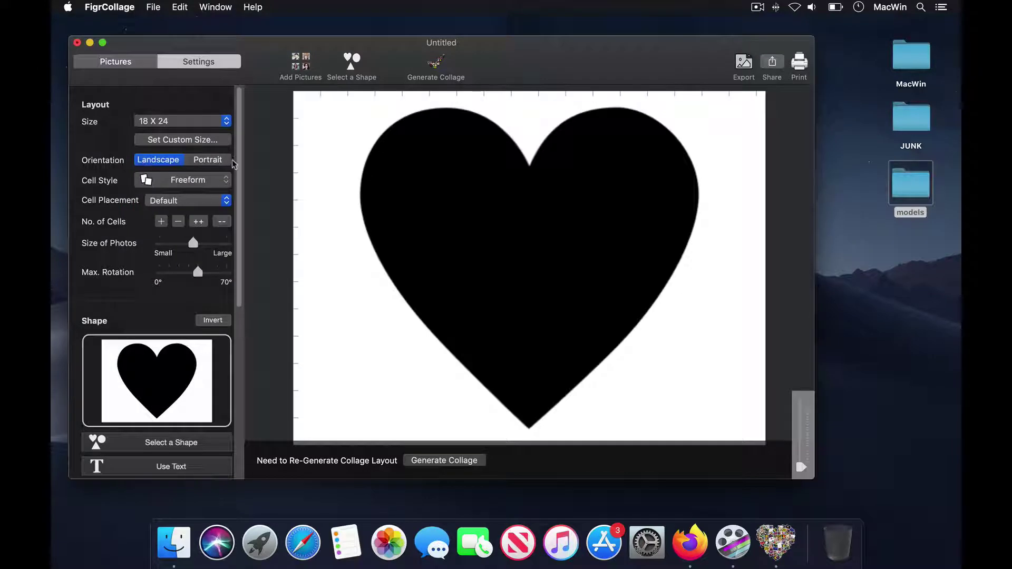
pyautogui.click(216, 162)
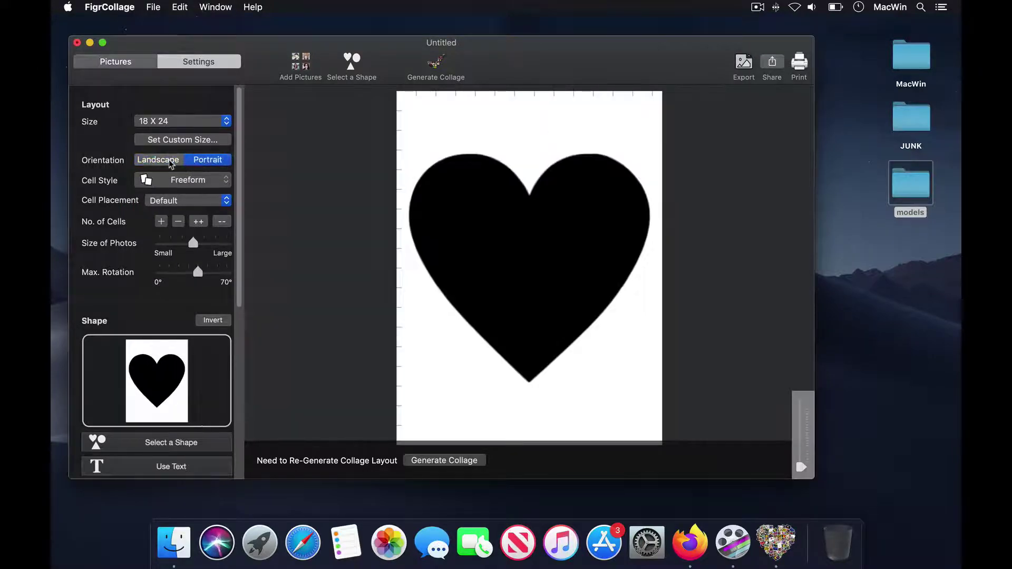
pyautogui.click(170, 162)
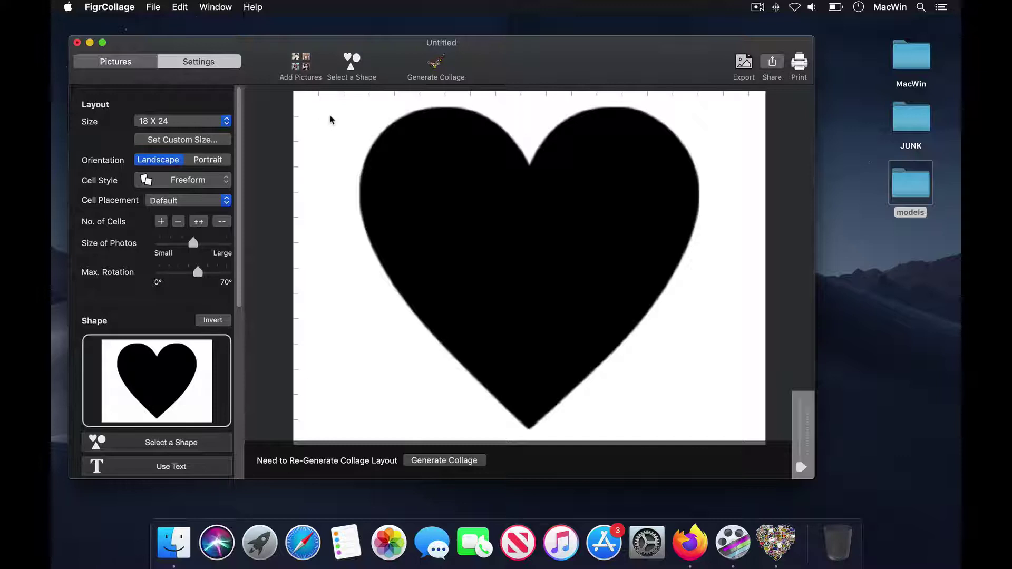
pyautogui.click(161, 222)
pyautogui.click(178, 223)
pyautogui.click(162, 223)
pyautogui.click(161, 224)
pyautogui.click(161, 223)
pyautogui.click(192, 224)
# Generate the heart collage with fewer cells, the largest photo size and 70° maximum rotation
pyautogui.click(443, 462)
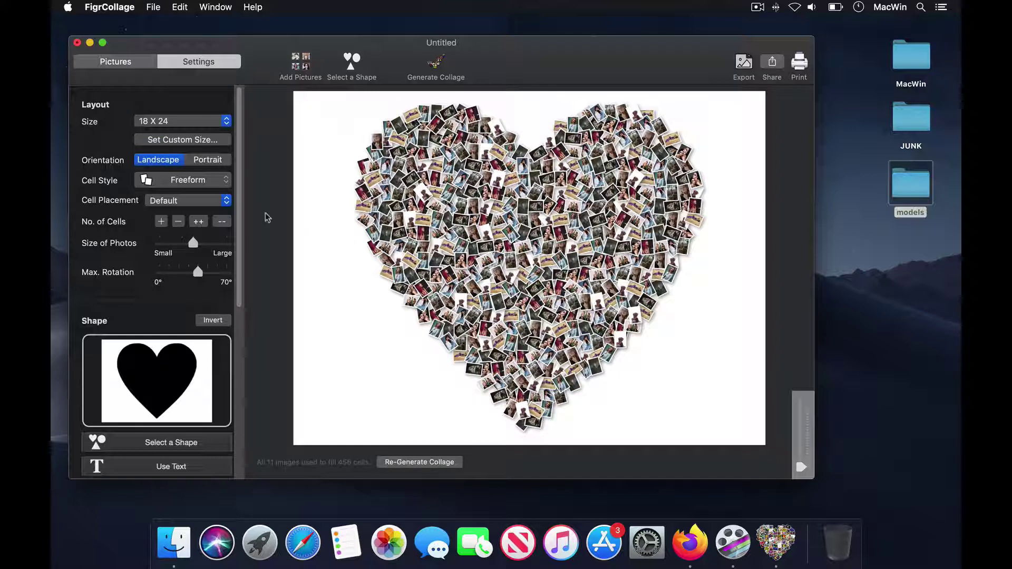
pyautogui.click(178, 222)
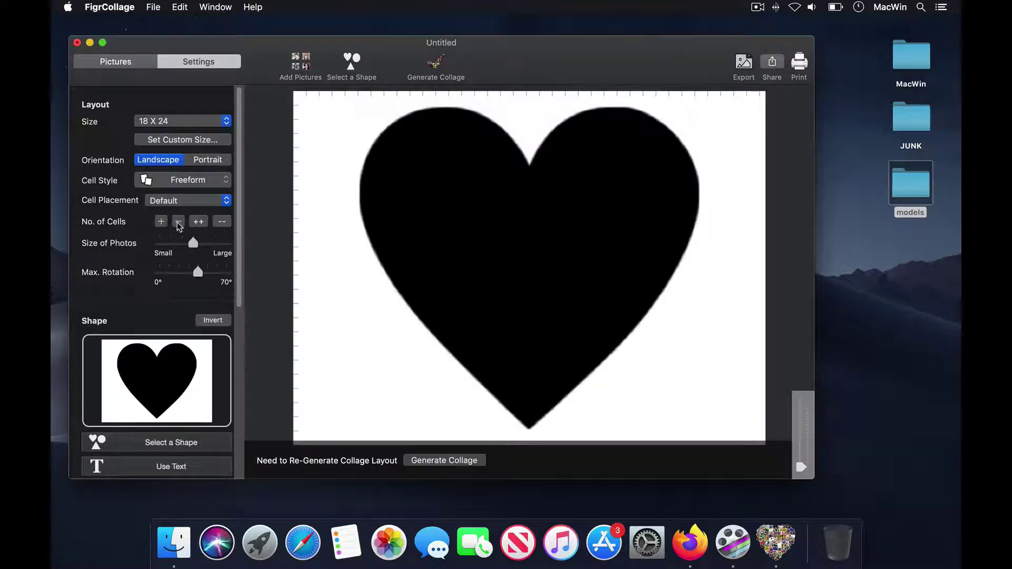
pyautogui.click(178, 222)
pyautogui.click(221, 222)
pyautogui.click(440, 466)
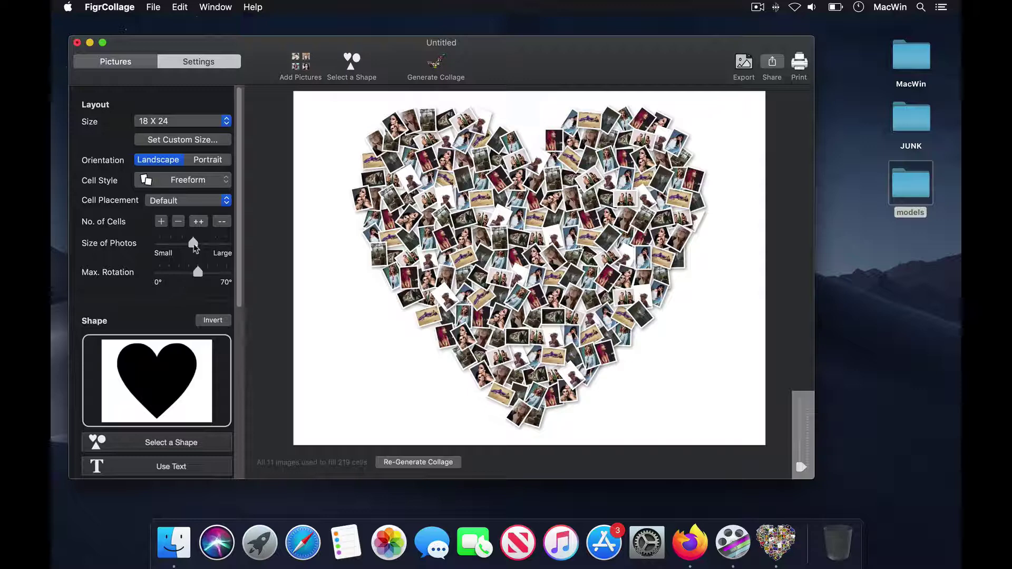
pyautogui.moveTo(197, 243); pyautogui.dragTo(229, 249)
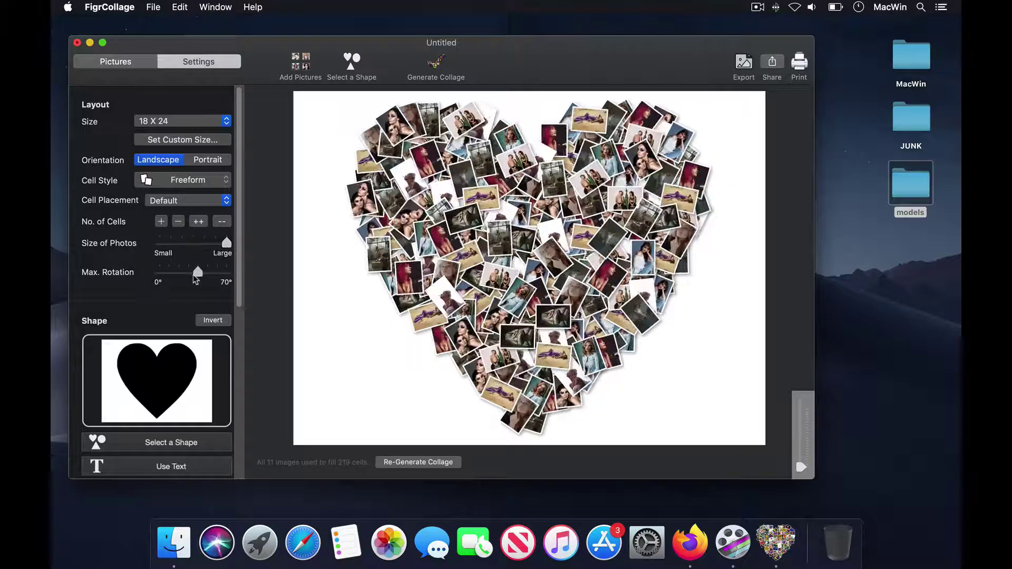
pyautogui.moveTo(197, 272); pyautogui.dragTo(226, 275)
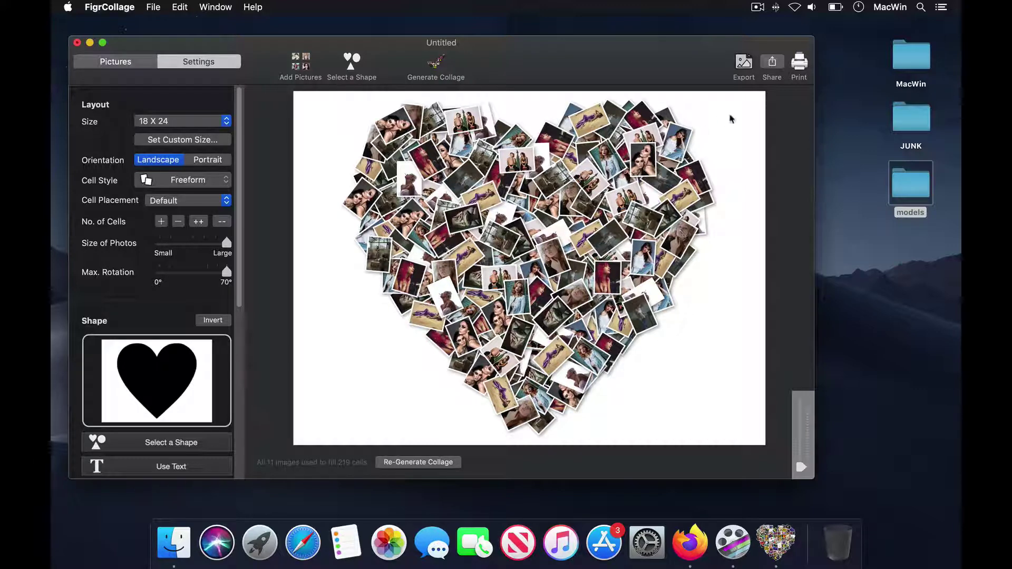
pyautogui.click(803, 458)
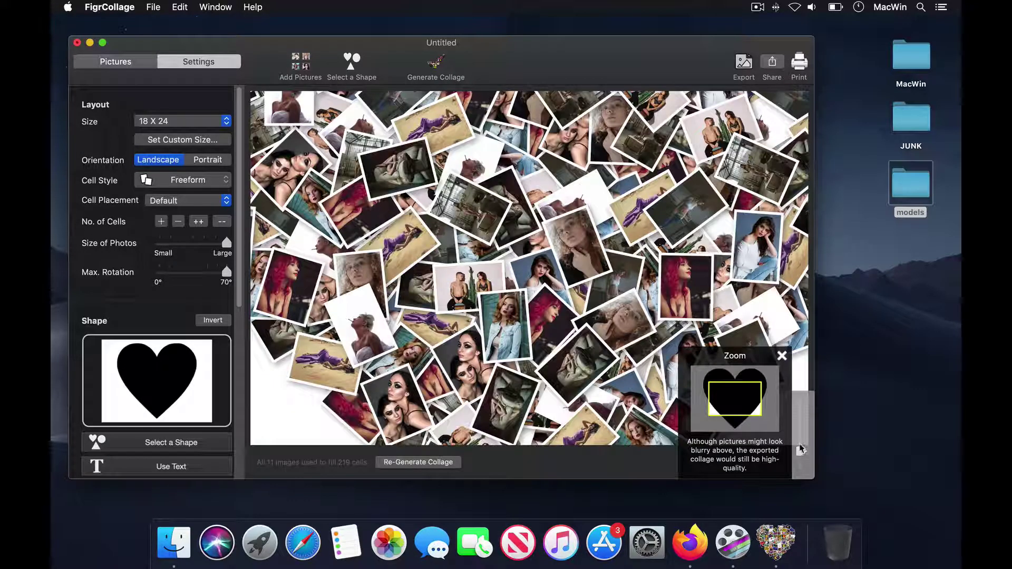
pyautogui.click(804, 471)
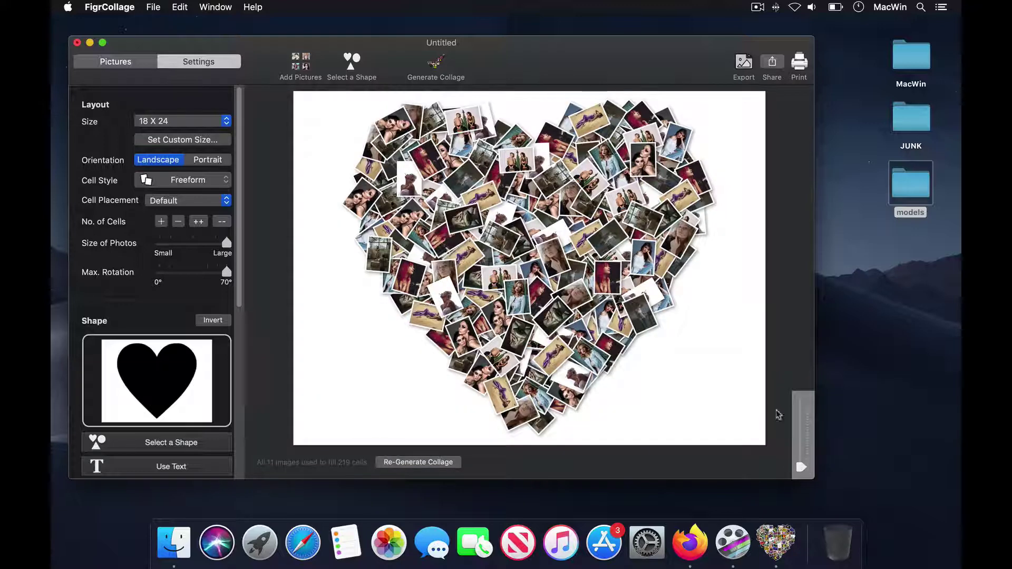
pyautogui.click(743, 64)
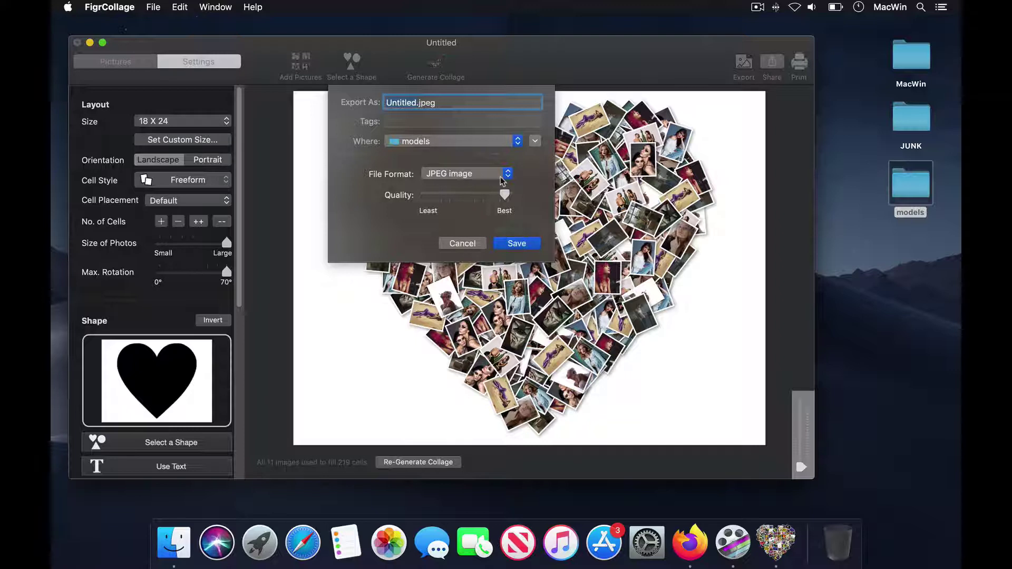
pyautogui.click(504, 175)
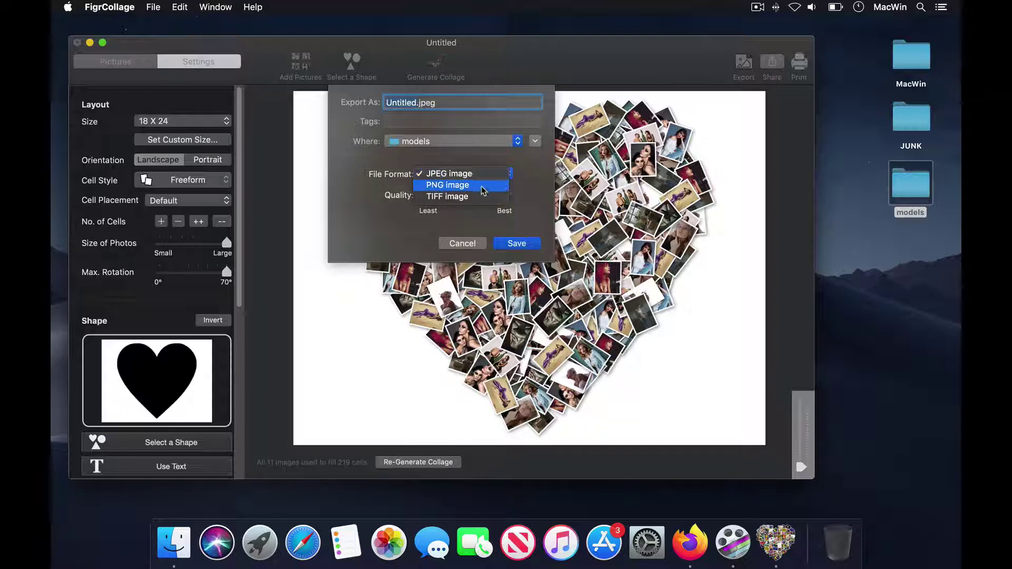
pyautogui.click(525, 182)
pyautogui.click(471, 244)
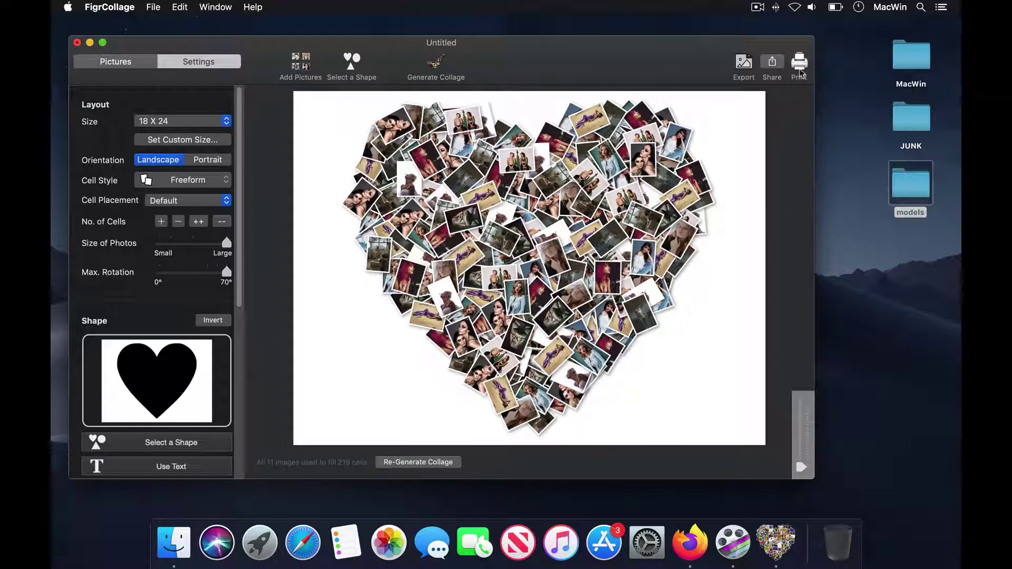
pyautogui.click(773, 64)
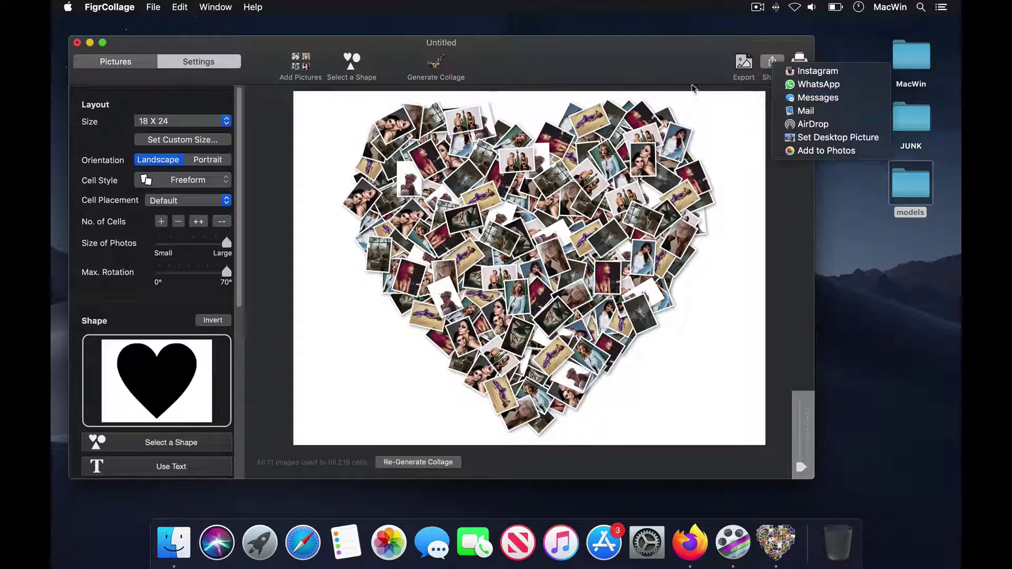
pyautogui.click(662, 68)
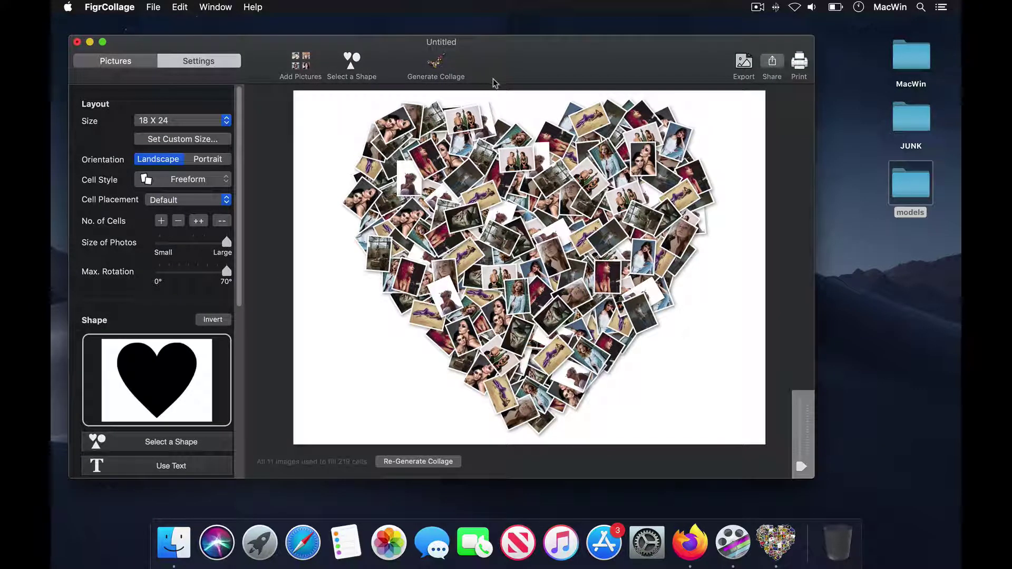
# Switch the collage shape to the Twitter bird and generate its 229-cell collage
pyautogui.click(351, 67)
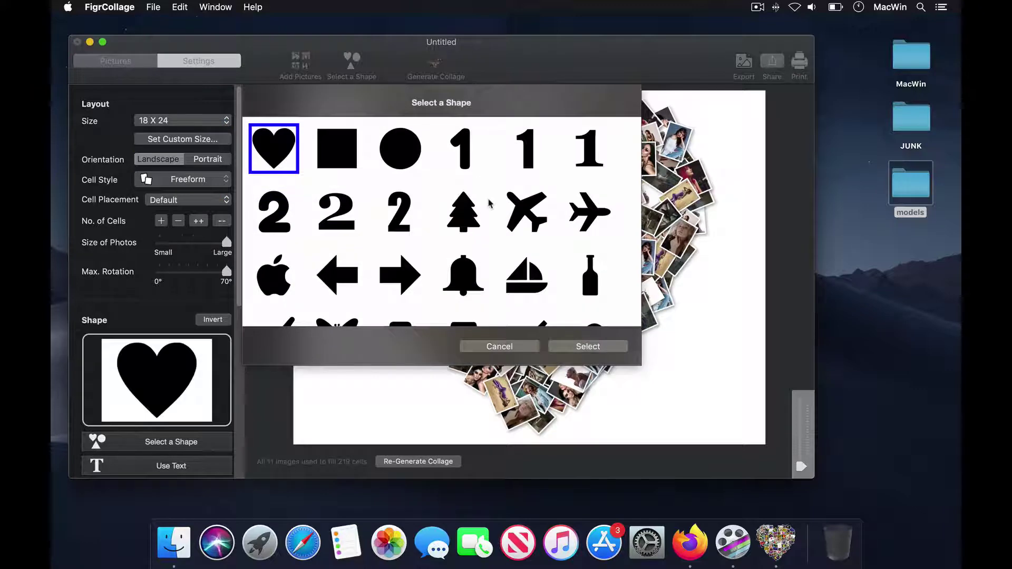
pyautogui.scroll(-2, 489, 204)
pyautogui.scroll(-2, 490, 204)
pyautogui.scroll(-2, 490, 205)
pyautogui.scroll(-2, 490, 204)
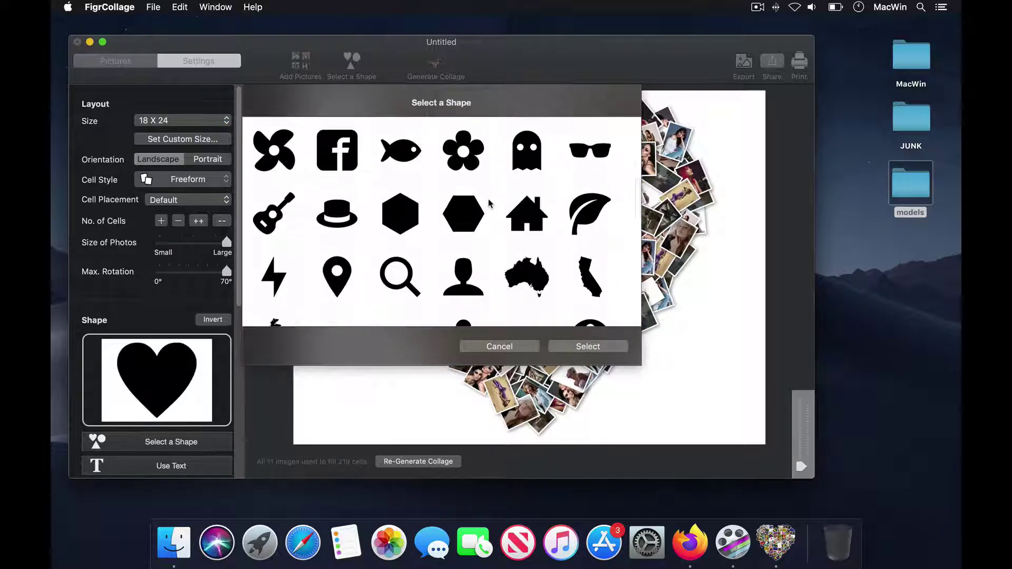
pyautogui.scroll(-2, 490, 204)
pyautogui.scroll(-3, 490, 204)
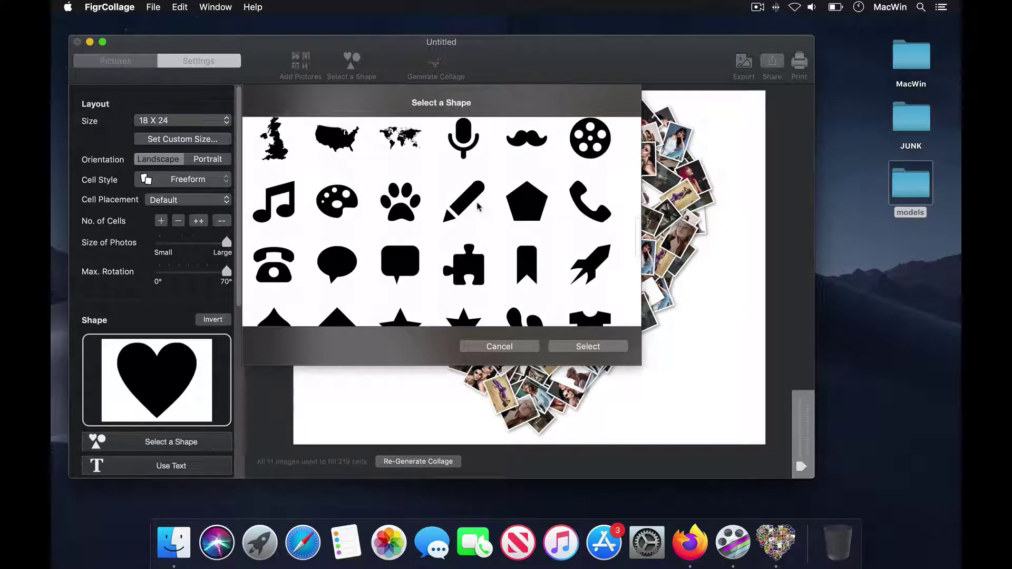
pyautogui.scroll(-2, 478, 208)
pyautogui.scroll(-2, 478, 207)
pyautogui.scroll(2, 479, 208)
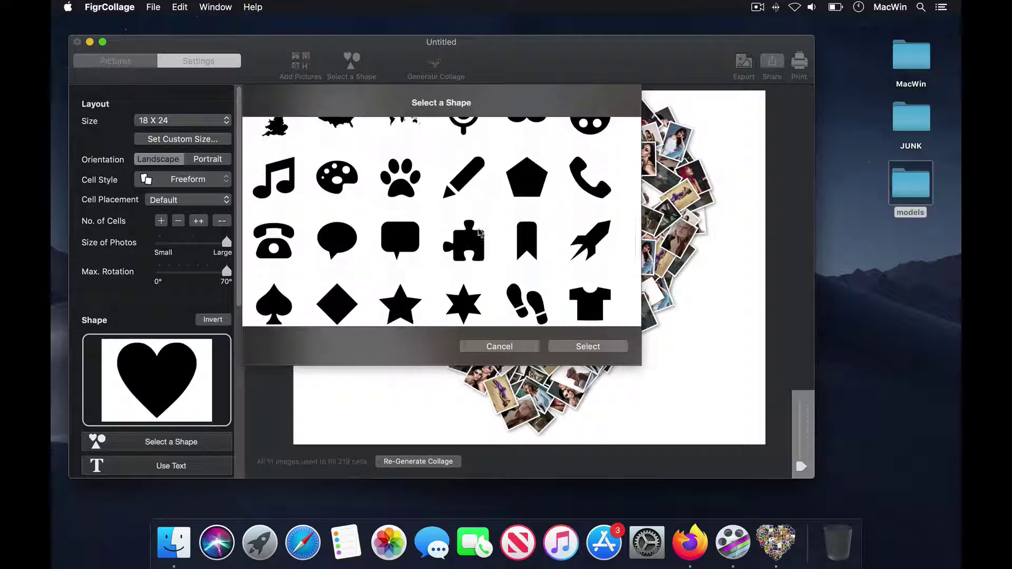
pyautogui.scroll(-3, 480, 232)
pyautogui.click(466, 176)
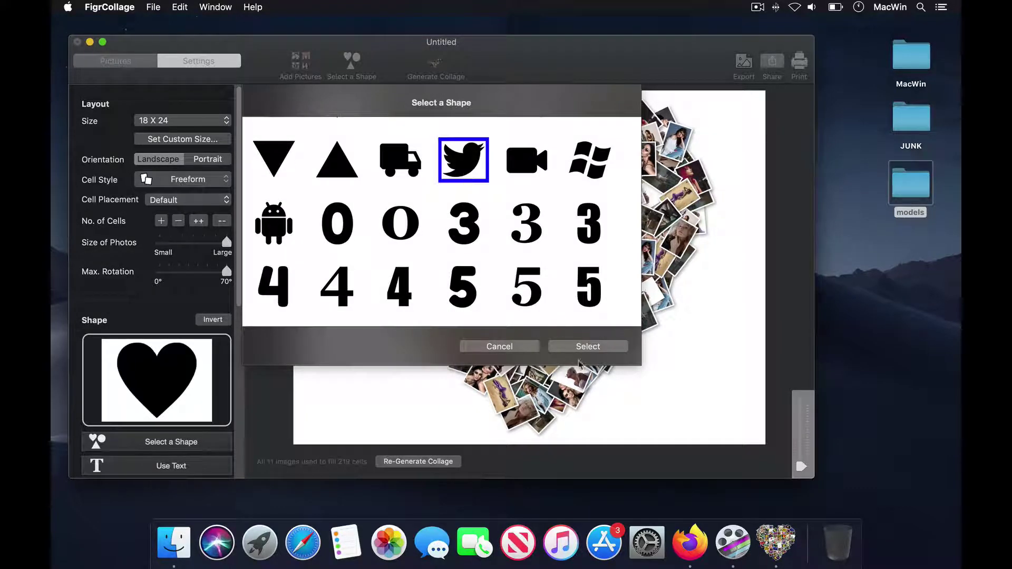
pyautogui.click(589, 348)
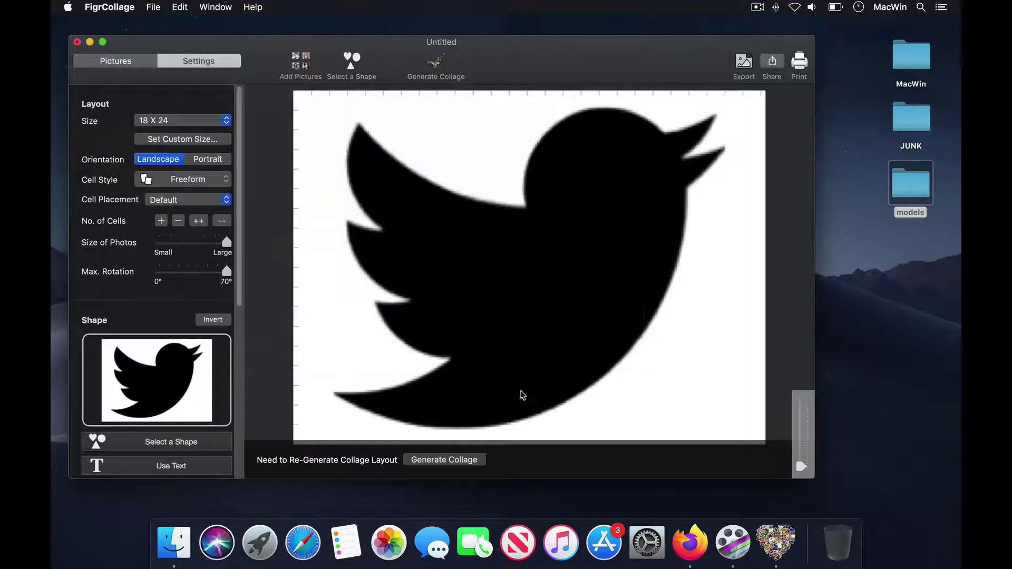
pyautogui.click(444, 461)
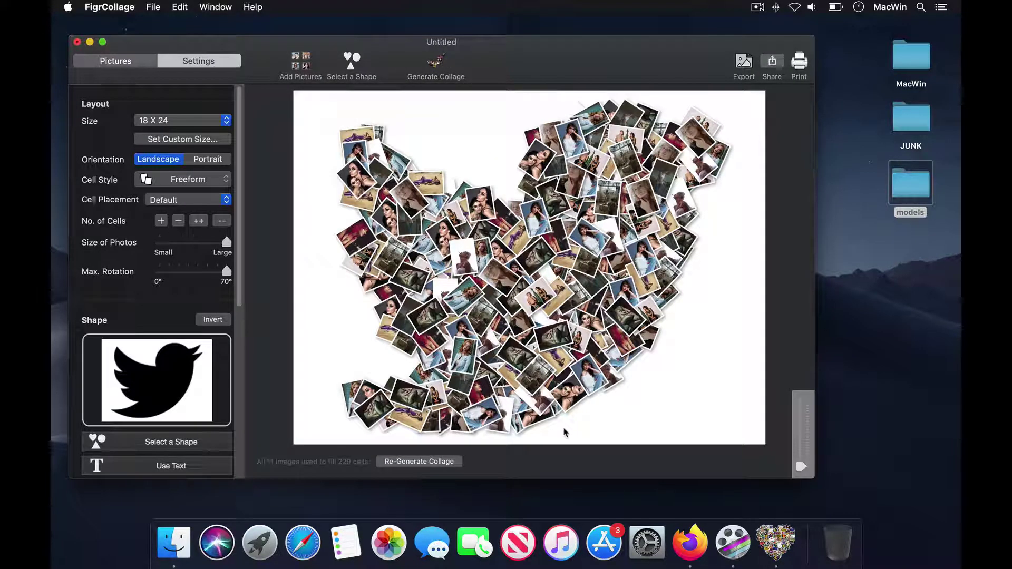
# Add the Flowers sample pictures and choose the flower as the collage shape
pyautogui.click(138, 61)
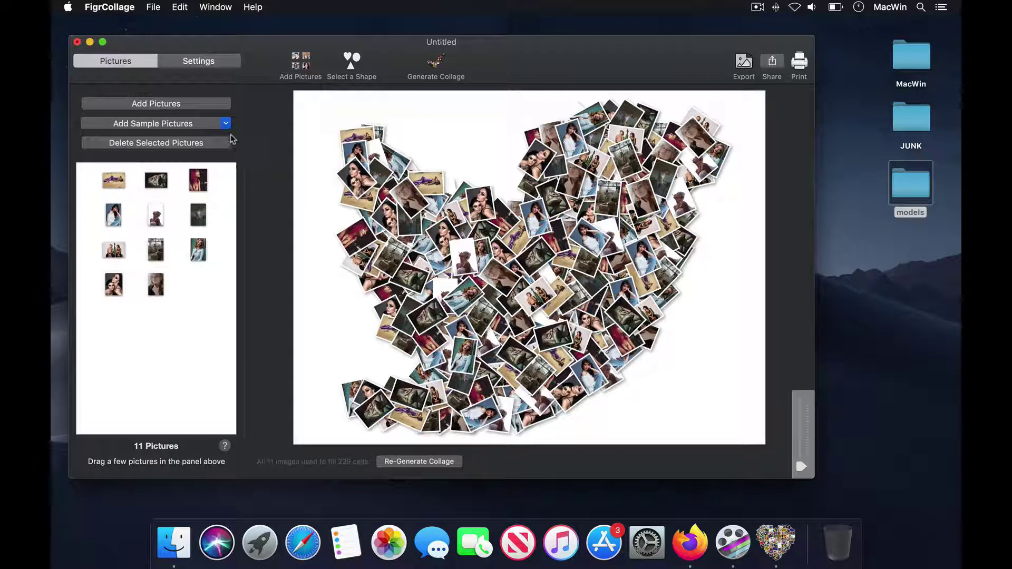
pyautogui.click(227, 124)
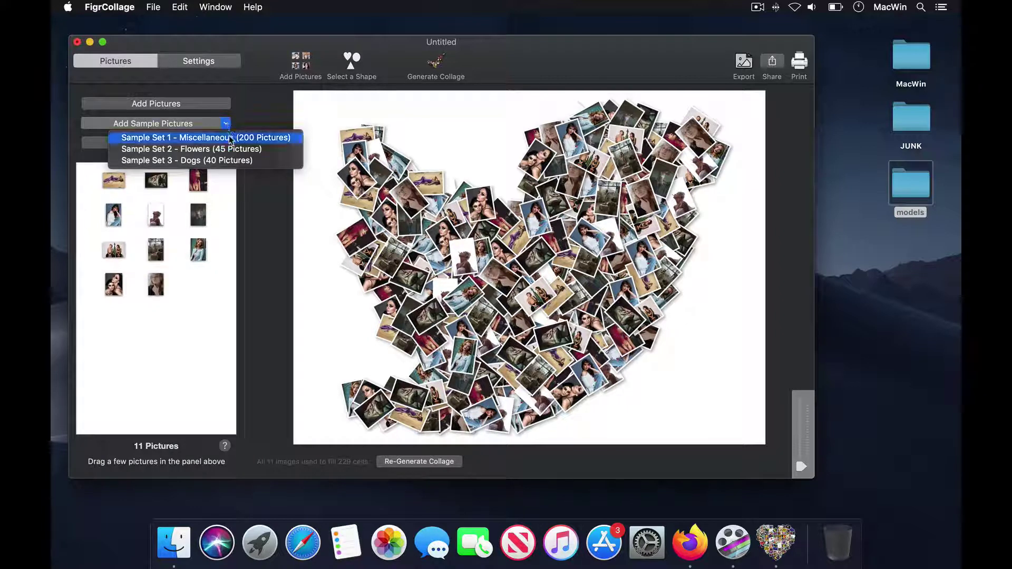
pyautogui.click(230, 149)
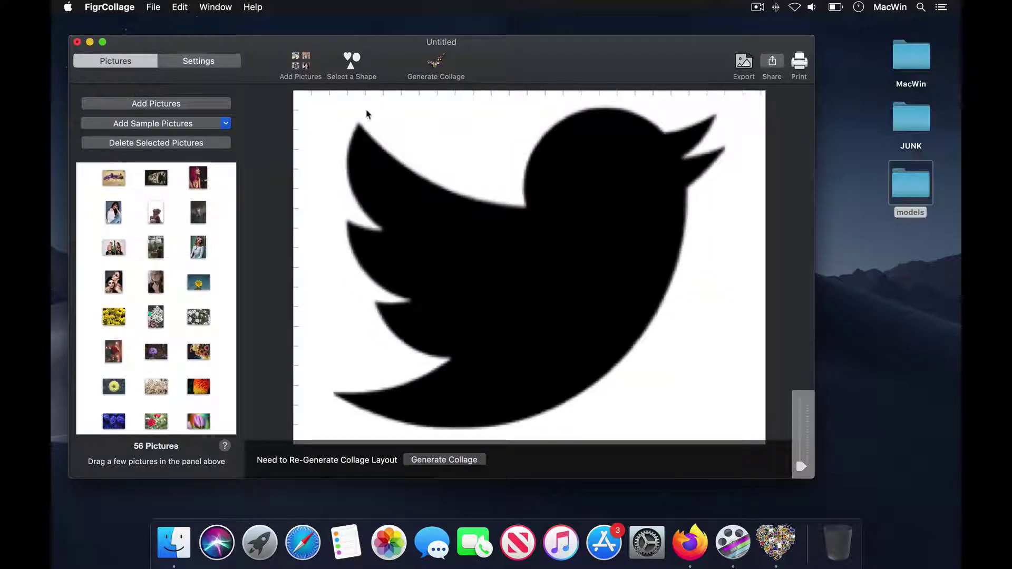
pyautogui.click(355, 66)
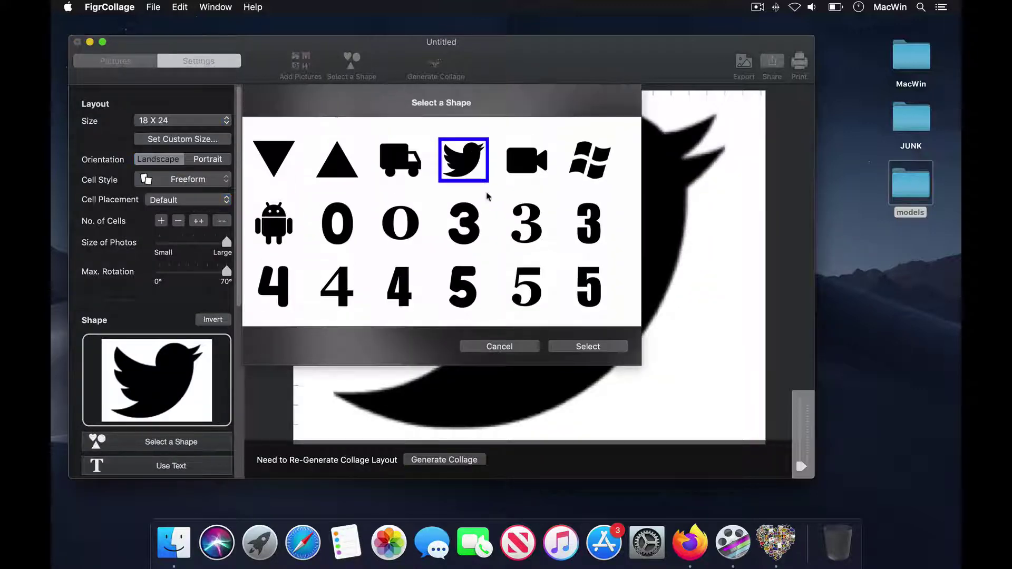
pyautogui.scroll(-3, 488, 197)
pyautogui.scroll(5, 489, 197)
pyautogui.scroll(5, 489, 197)
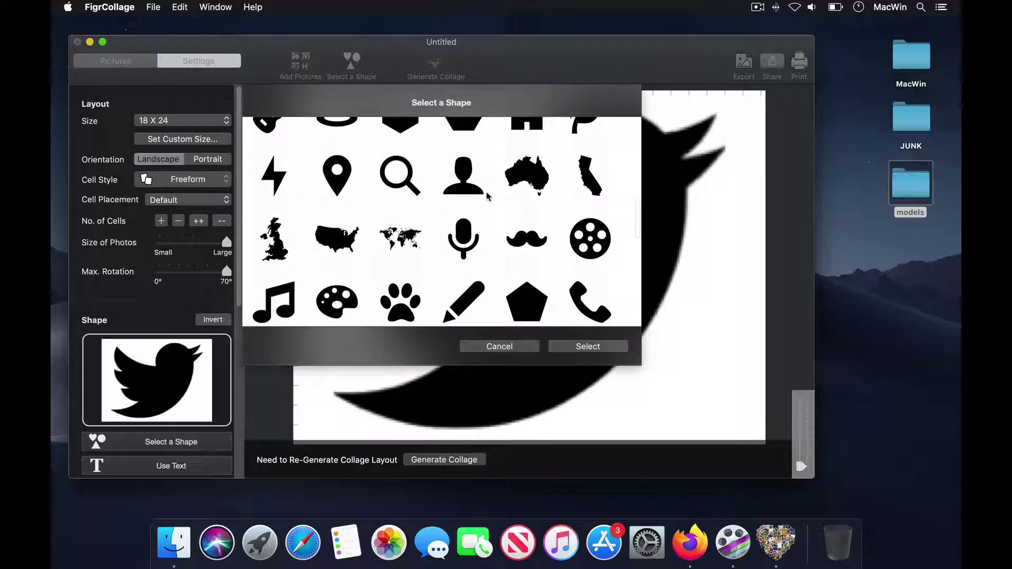
pyautogui.scroll(5, 488, 197)
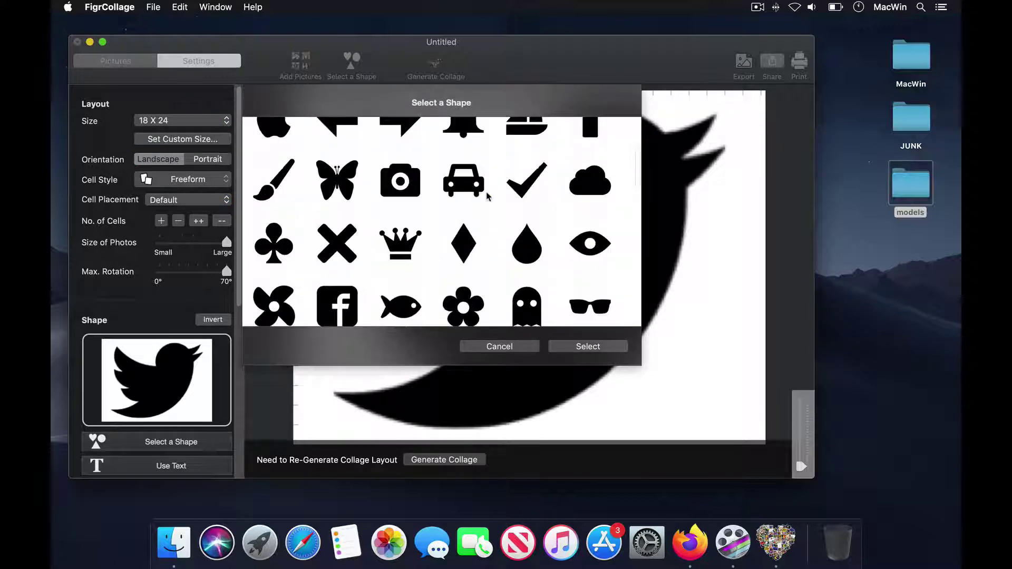
pyautogui.click(473, 302)
pyautogui.click(606, 348)
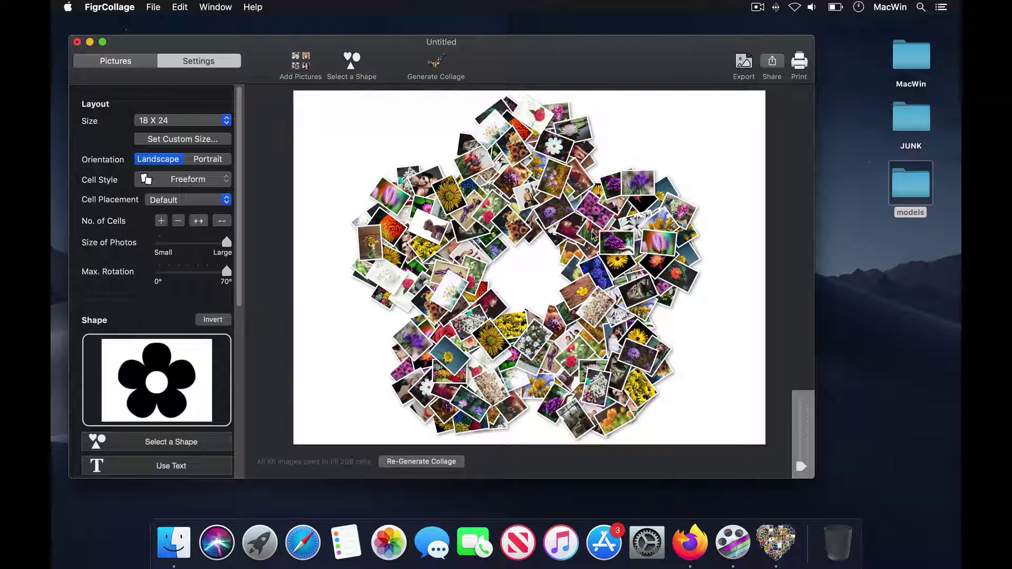
# Use the letter P as the collage shape, generate it, and set photo size to the middle
pyautogui.click(352, 73)
pyautogui.scroll(10, 461, 147)
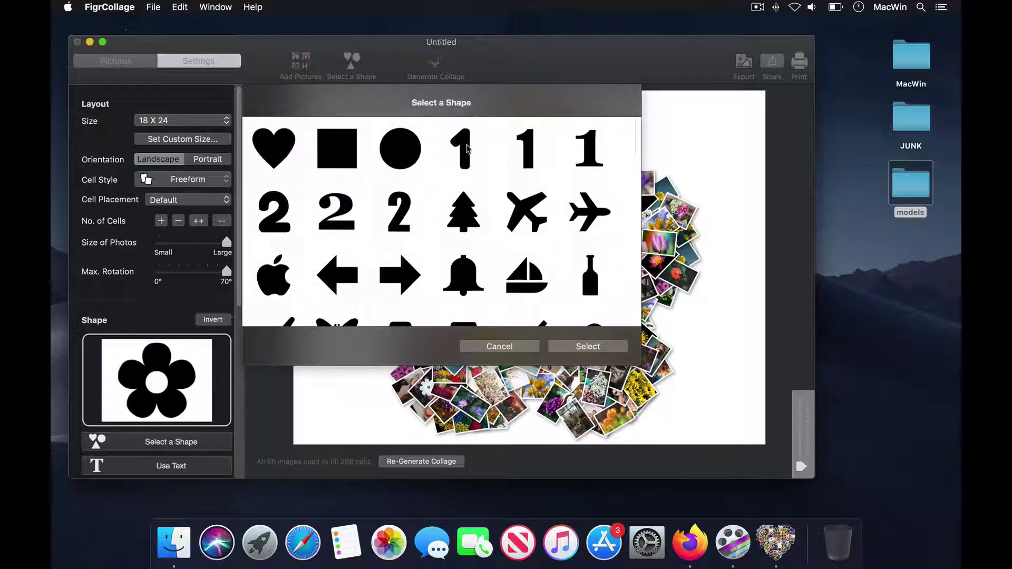
pyautogui.click(461, 148)
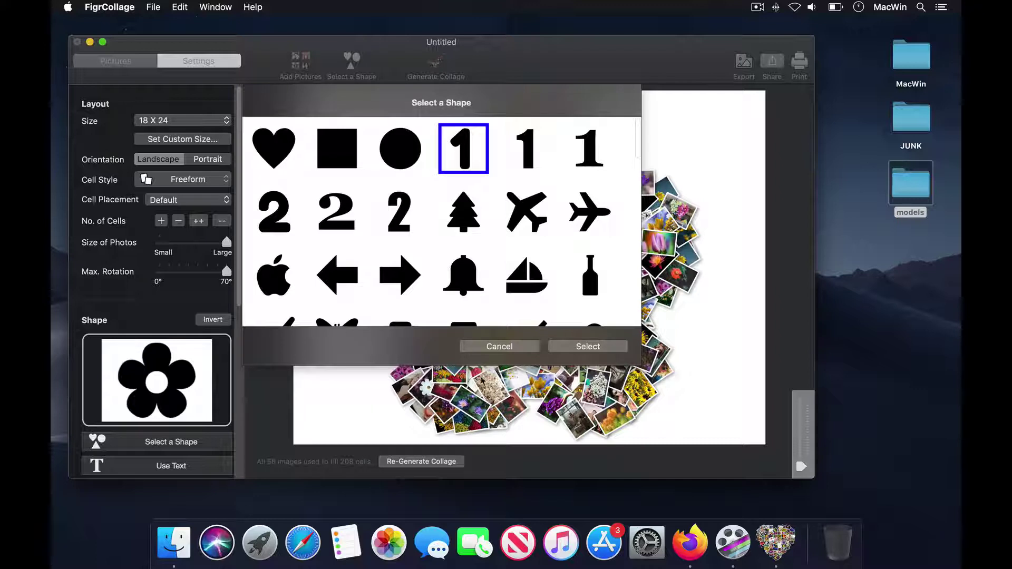
pyautogui.click(559, 349)
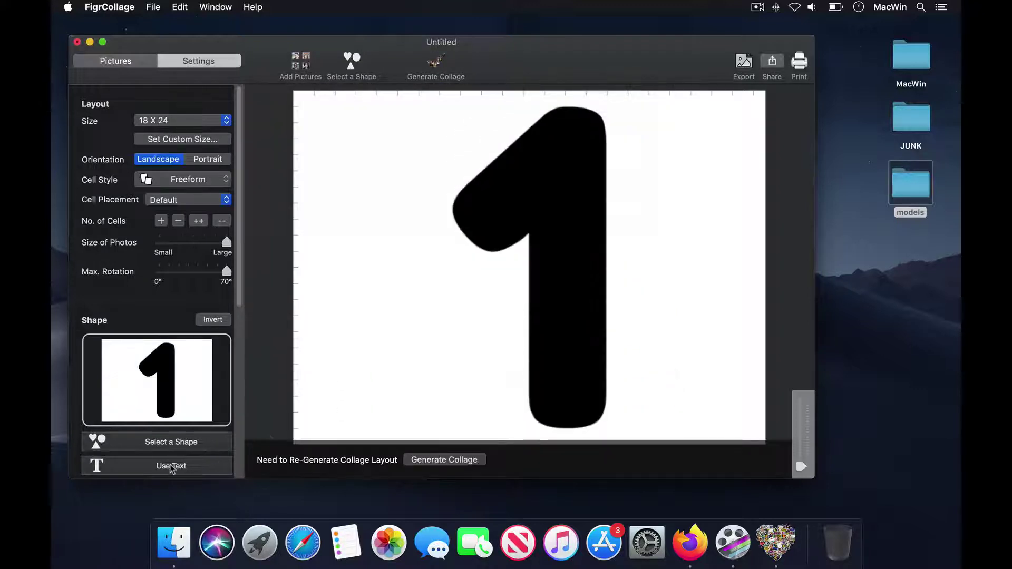
pyautogui.click(171, 467)
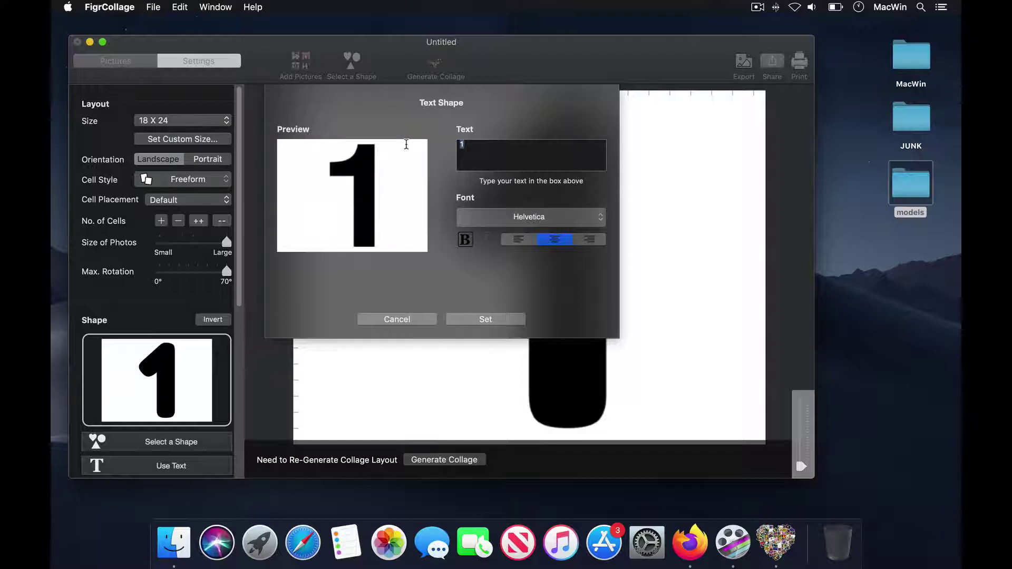
pyautogui.write('P')
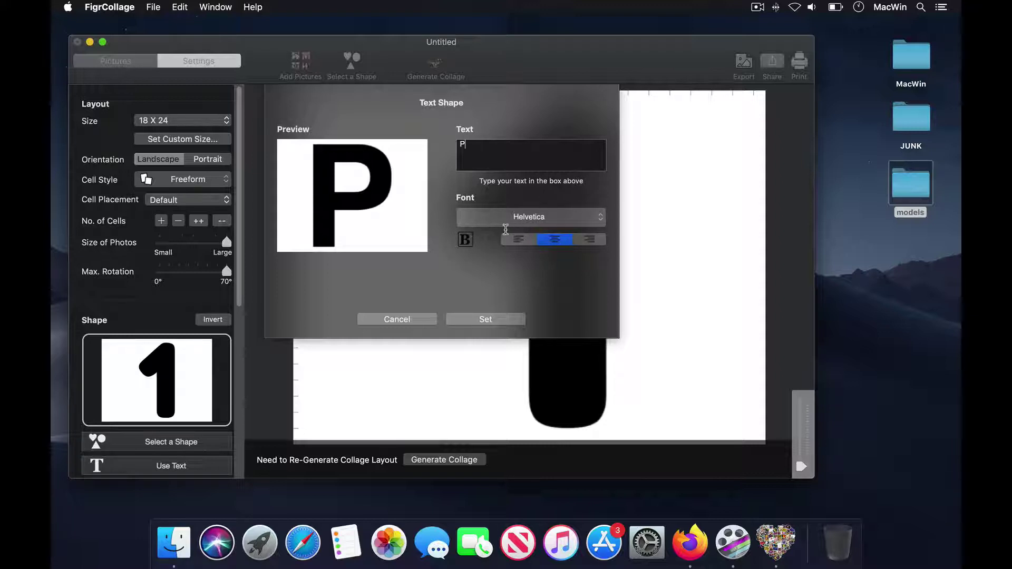
pyautogui.click(486, 319)
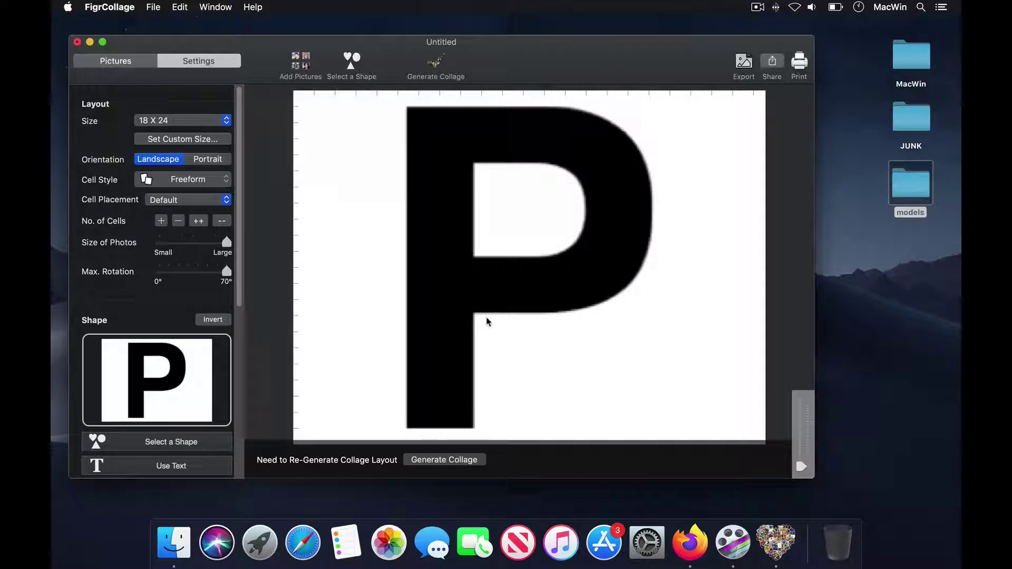
pyautogui.click(432, 464)
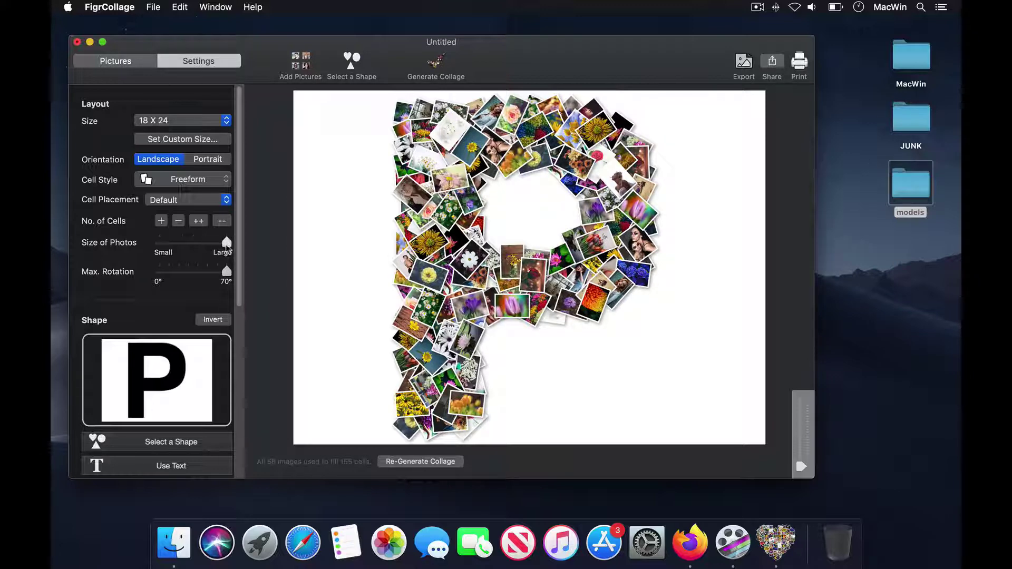
pyautogui.moveTo(226, 244); pyautogui.dragTo(198, 247)
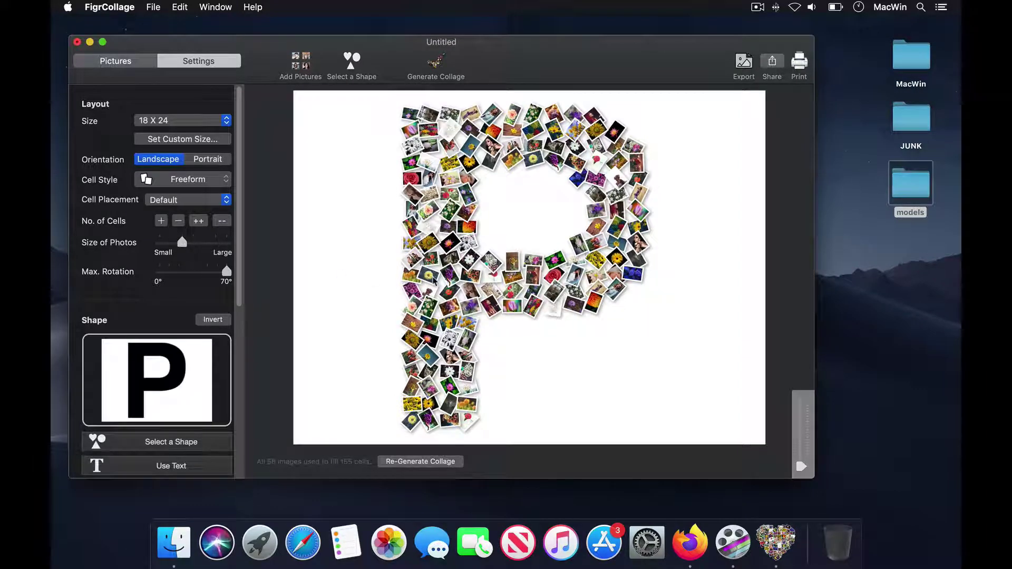
# Set the text shape to 'LOVE' and generate the collage
pyautogui.click(215, 468)
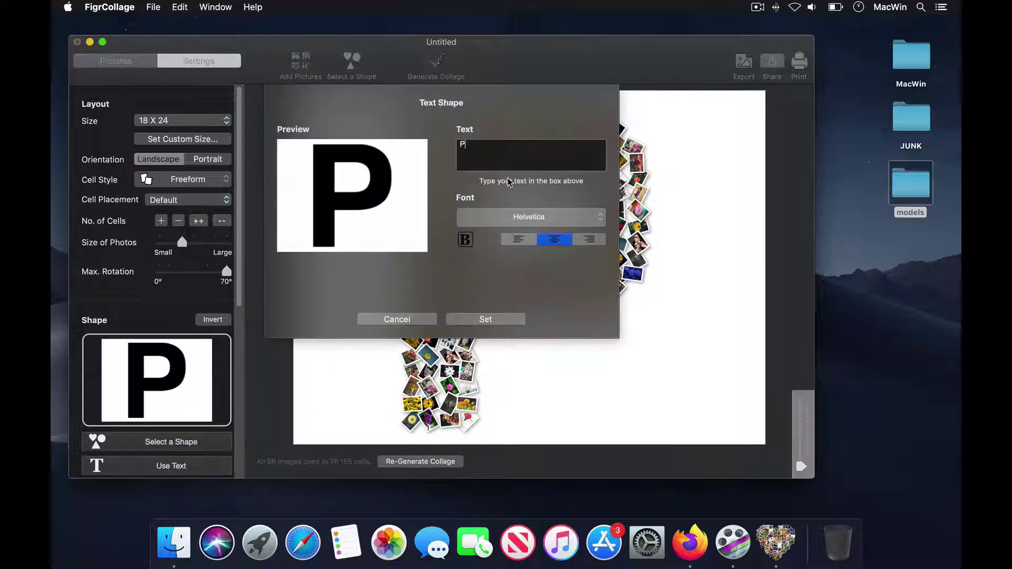
pyautogui.write('LO')
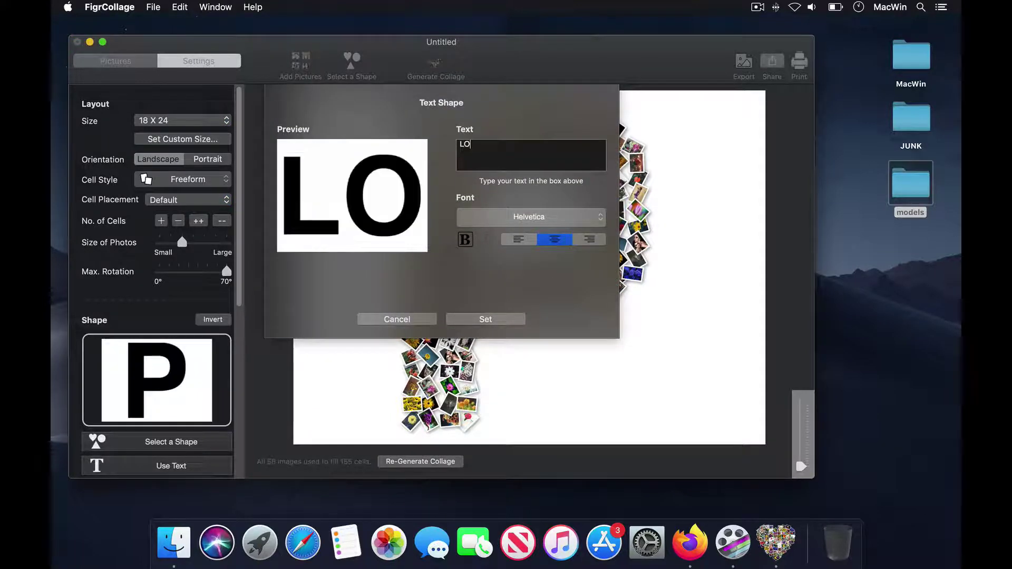
pyautogui.write('VE')
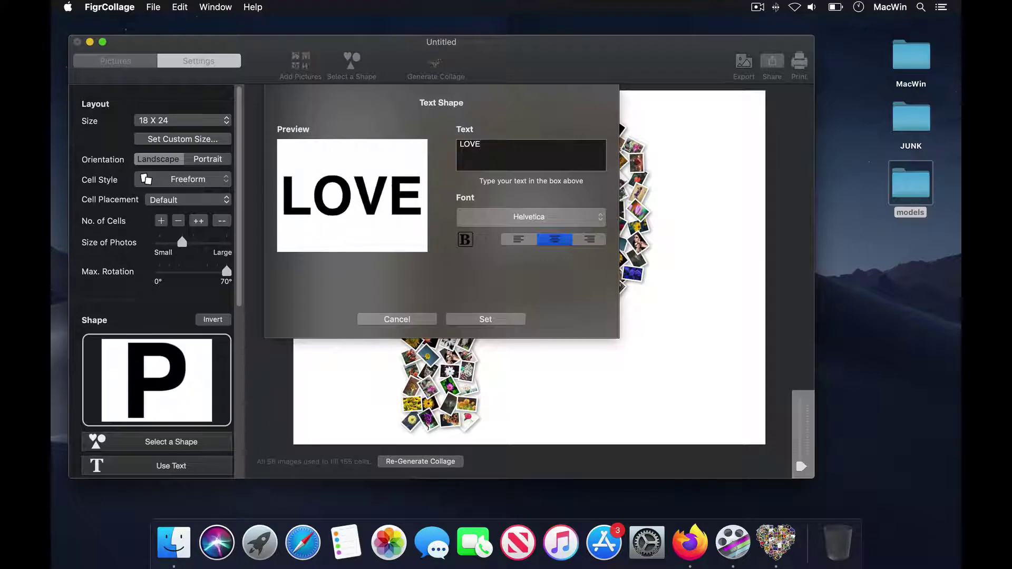
pyautogui.click(496, 321)
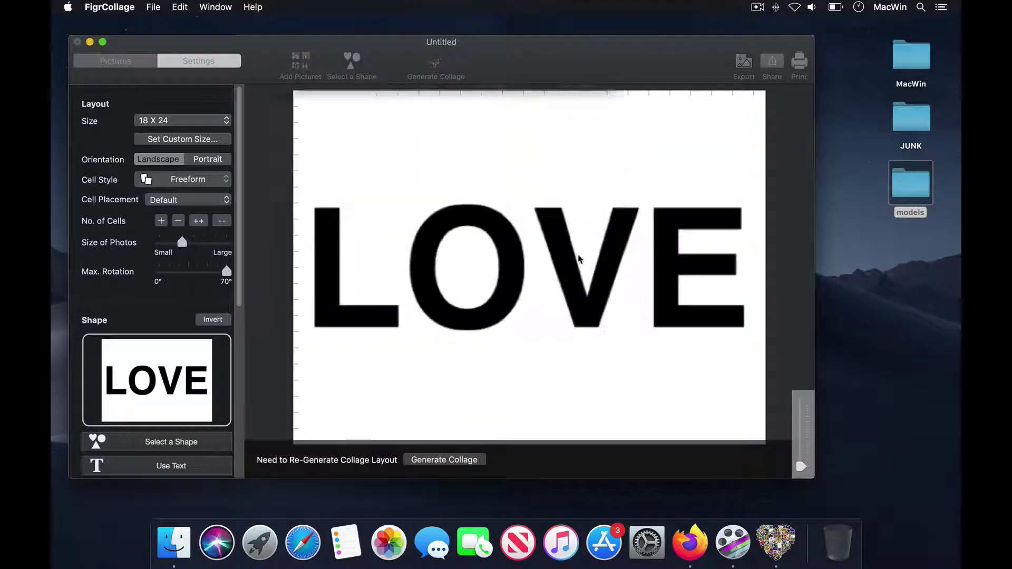
pyautogui.click(444, 460)
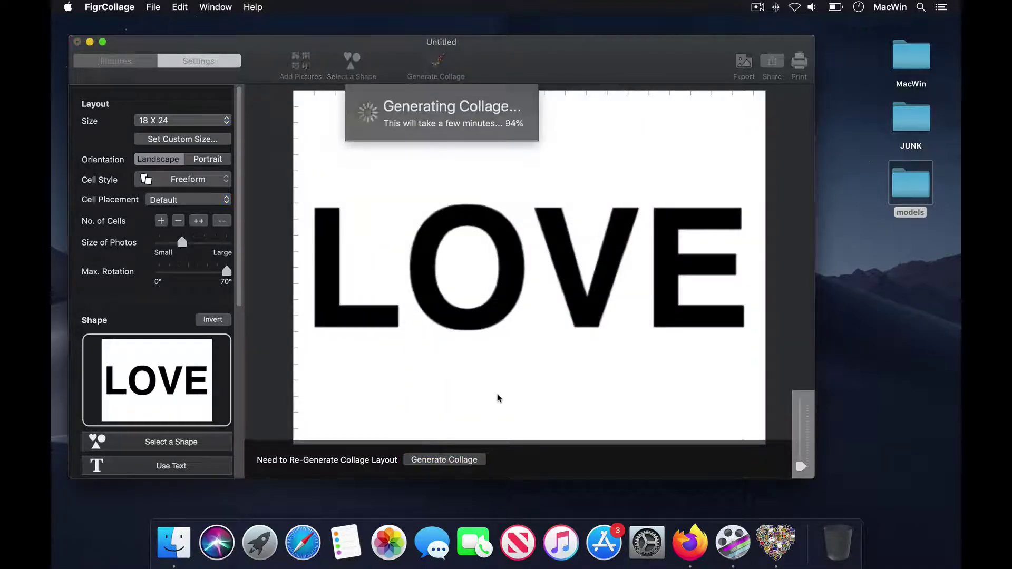